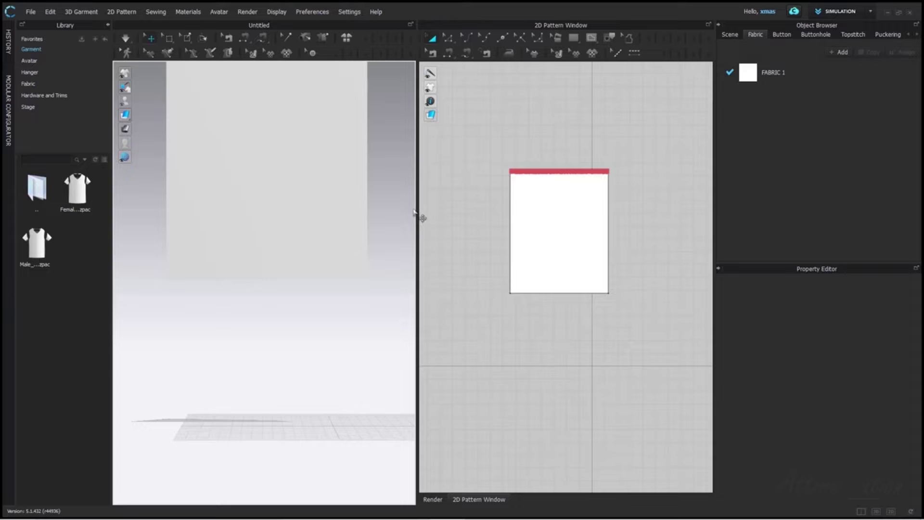
Step: Drag the 3D/2D splitter left to widen the 2D pattern window
drag(415, 208, 380, 228)
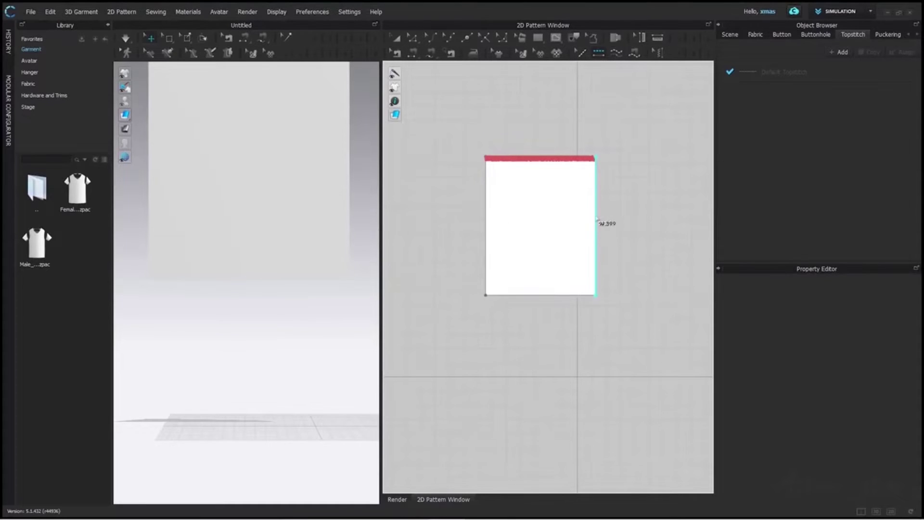
Step: Apply Default Topstitch along the white panel's bottom edge
click(546, 294)
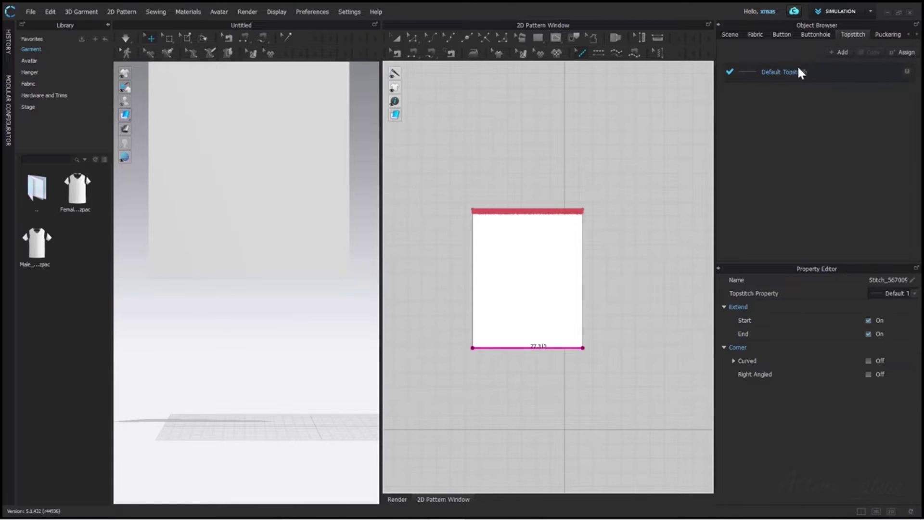
Step: Select Default Topstitch in the Object Browser to show its properties
click(748, 73)
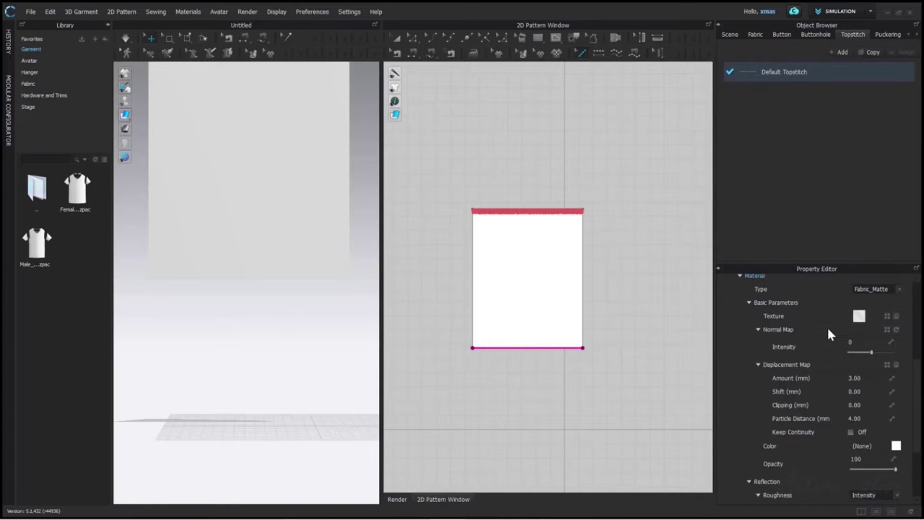
scroll(827, 326, down, 3)
scroll(827, 327, down, 2)
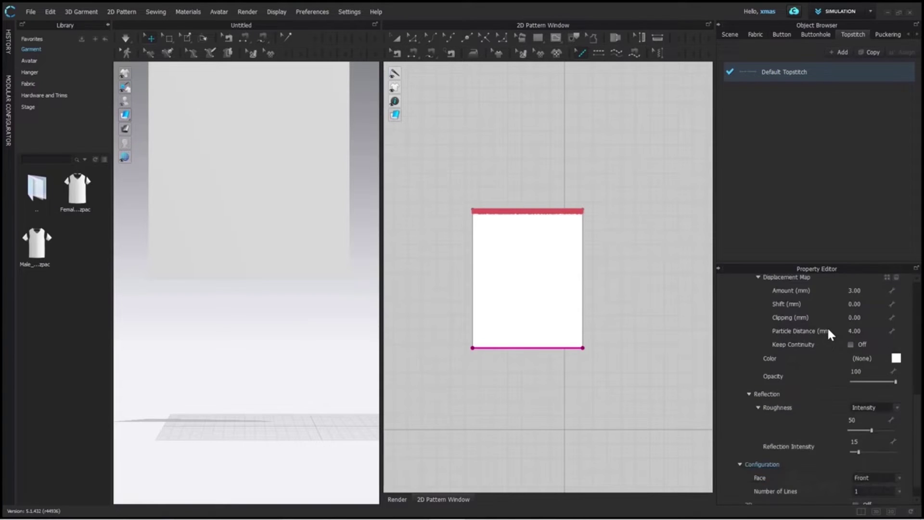
scroll(826, 326, up, 3)
scroll(827, 326, up, 3)
scroll(828, 328, up, 3)
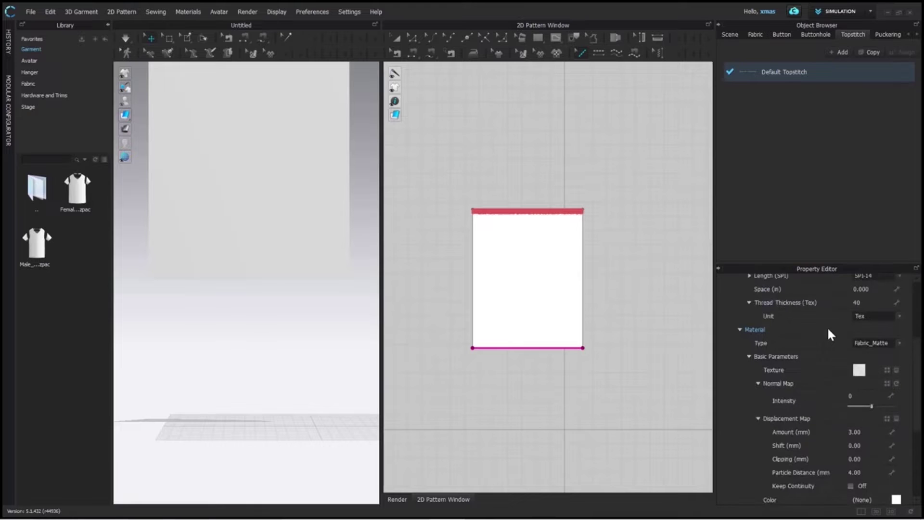
scroll(829, 334, up, 8)
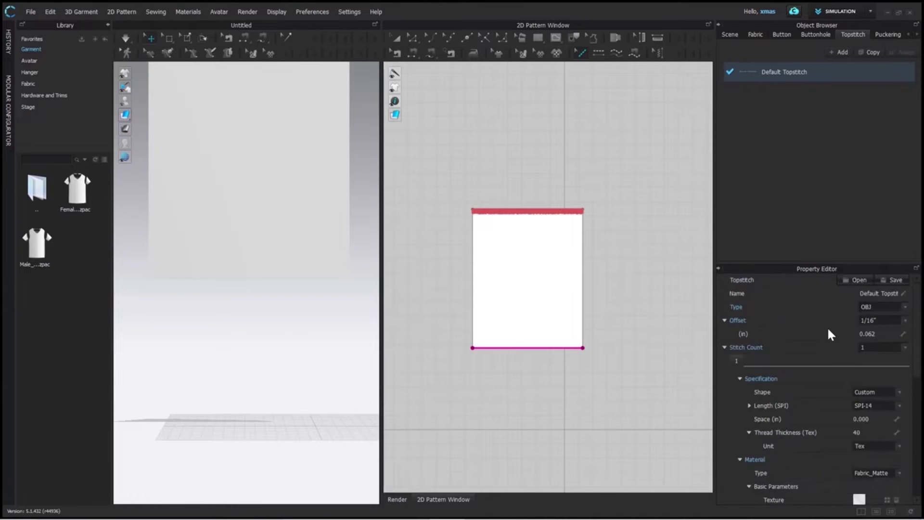
scroll(828, 334, down, 4)
scroll(828, 335, down, 5)
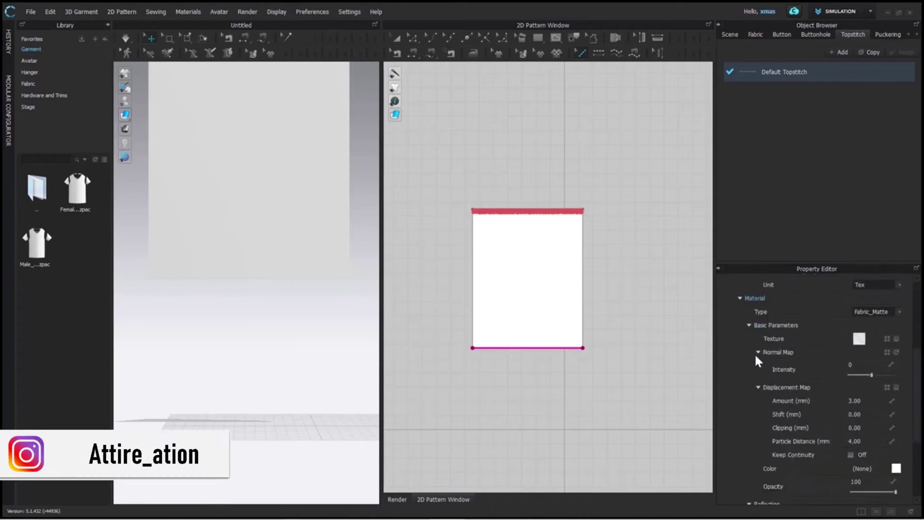
scroll(755, 353, up, 3)
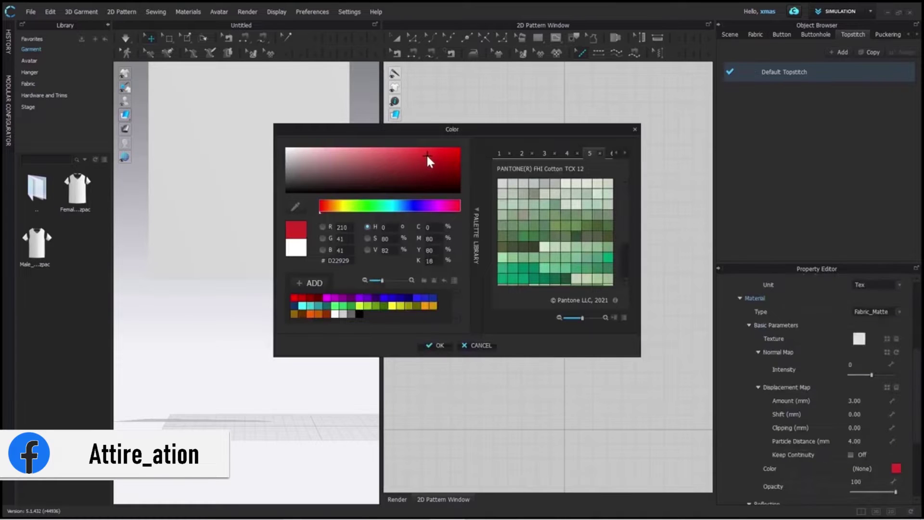
Step: Confirm red thread colour and bring the red dashed seam into the 3D view
click(429, 343)
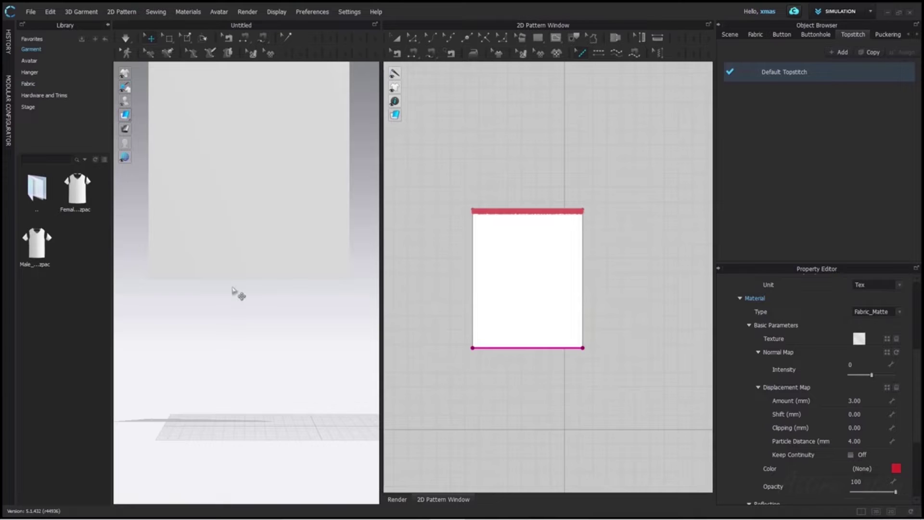
scroll(233, 289, up, 2)
scroll(235, 292, up, 2)
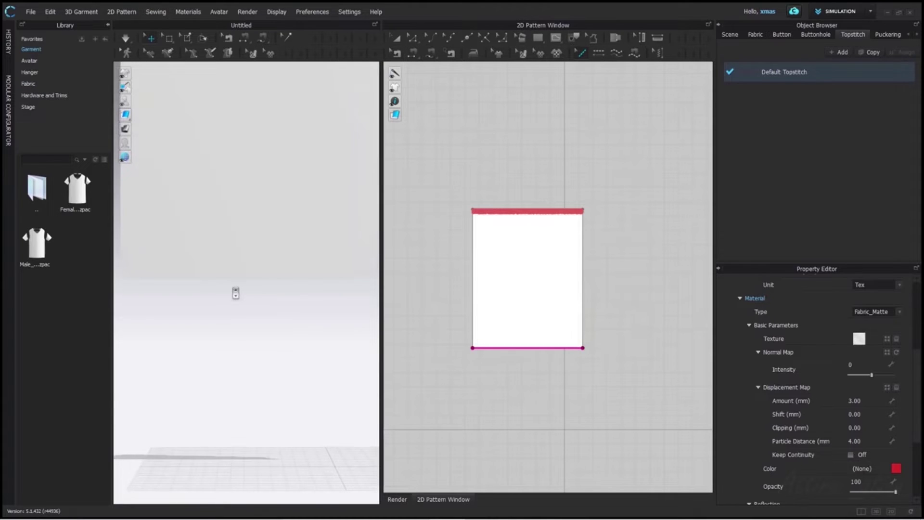
scroll(236, 292, up, 2)
scroll(236, 292, up, 2)
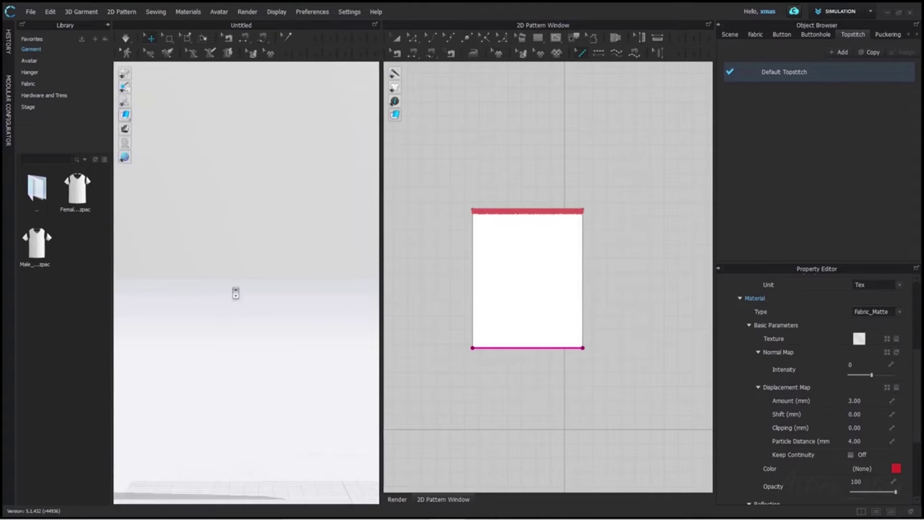
scroll(235, 293, up, 2)
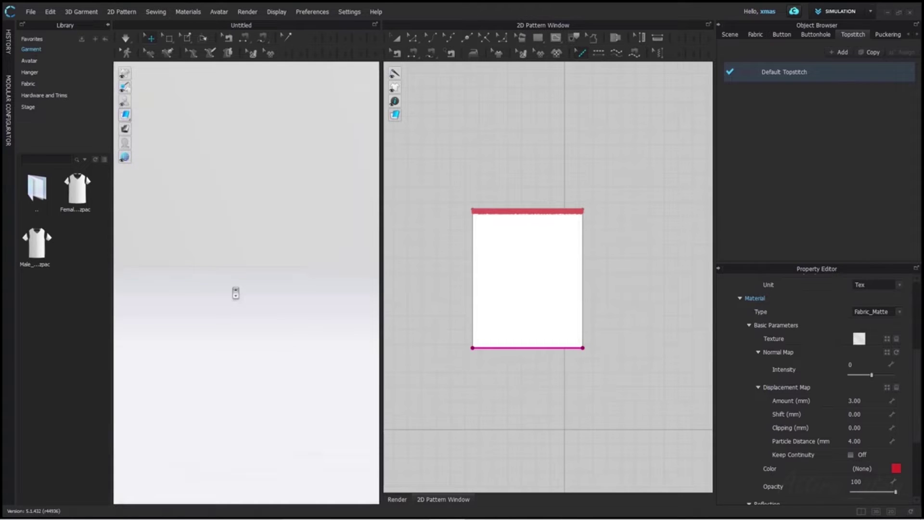
scroll(236, 293, up, 1)
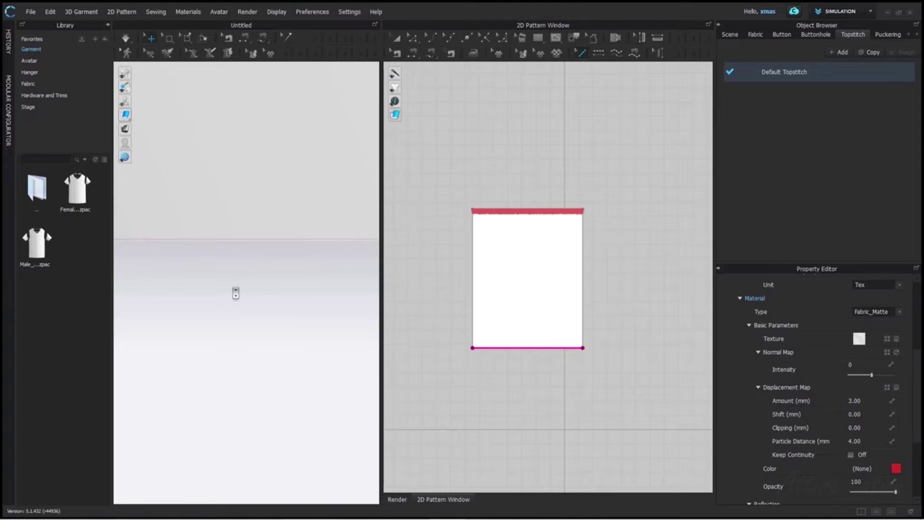
scroll(236, 293, up, 2)
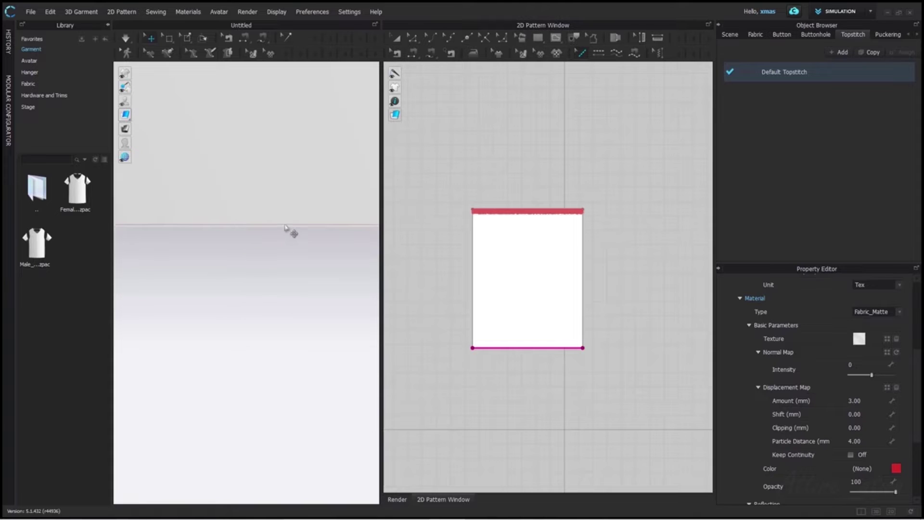
scroll(329, 228, up, 1)
scroll(329, 229, up, 1)
scroll(330, 229, up, 2)
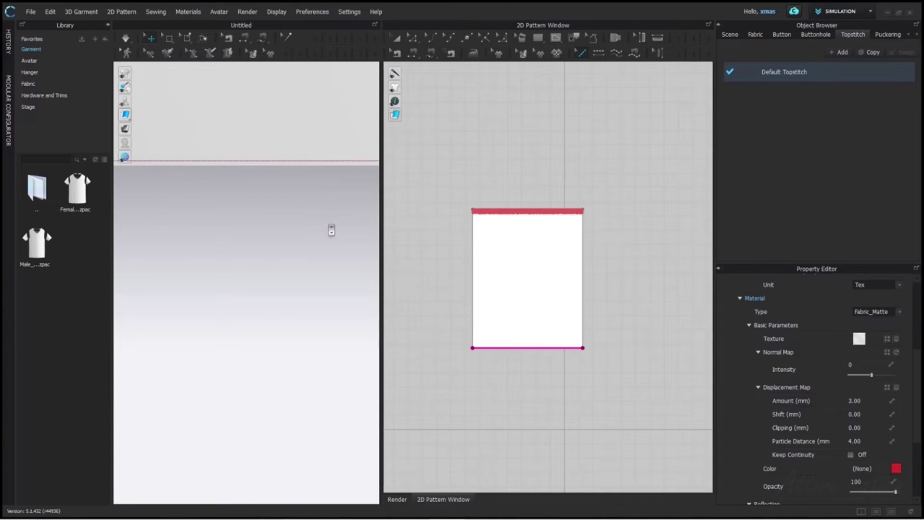
scroll(331, 229, up, 2)
scroll(331, 230, up, 2)
scroll(332, 230, up, 1)
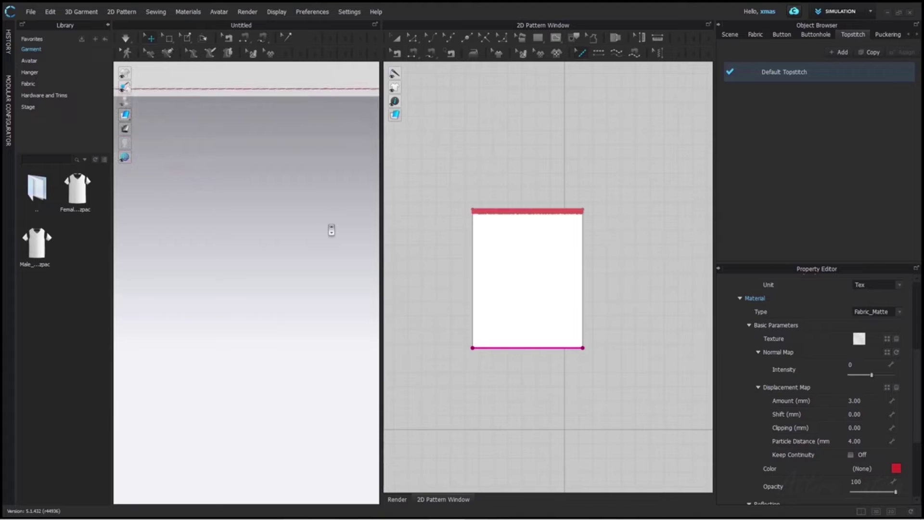
middle_drag(334, 102, 321, 234)
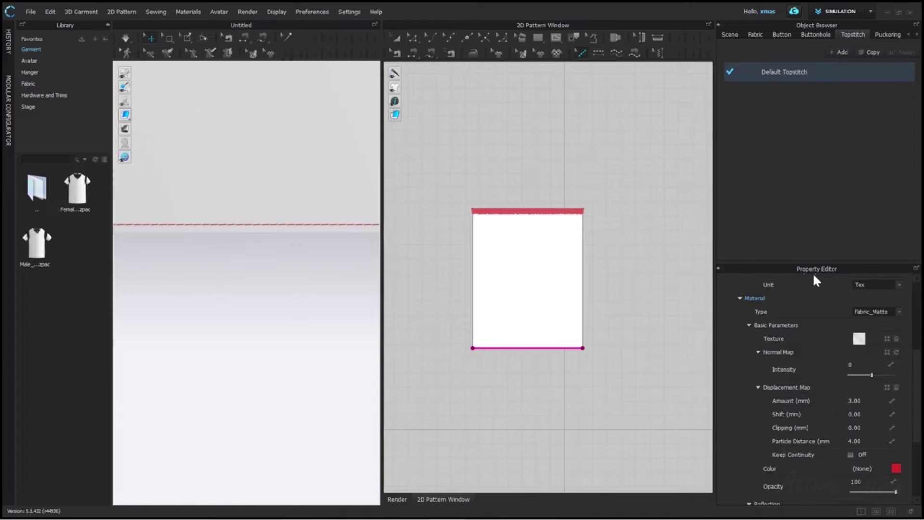
scroll(827, 349, up, 3)
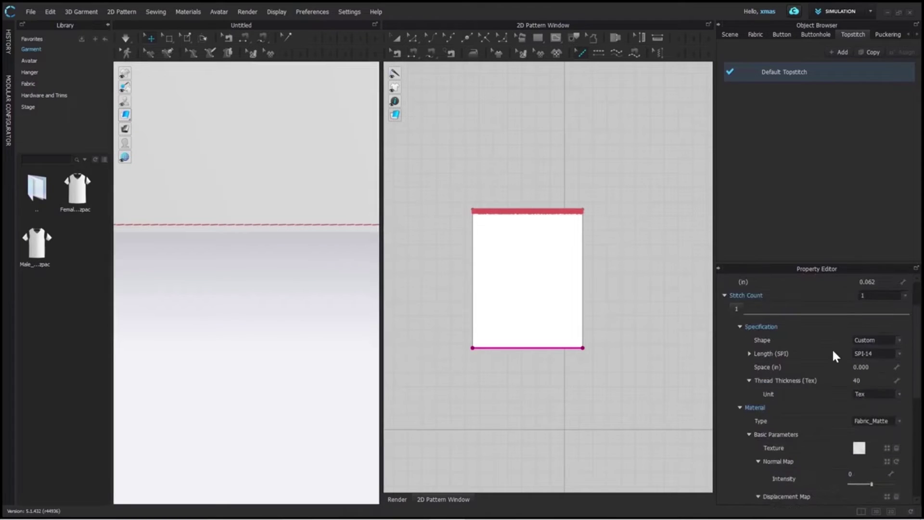
Step: Give the default topstitch a buttonhole shape and deep red thread
click(900, 343)
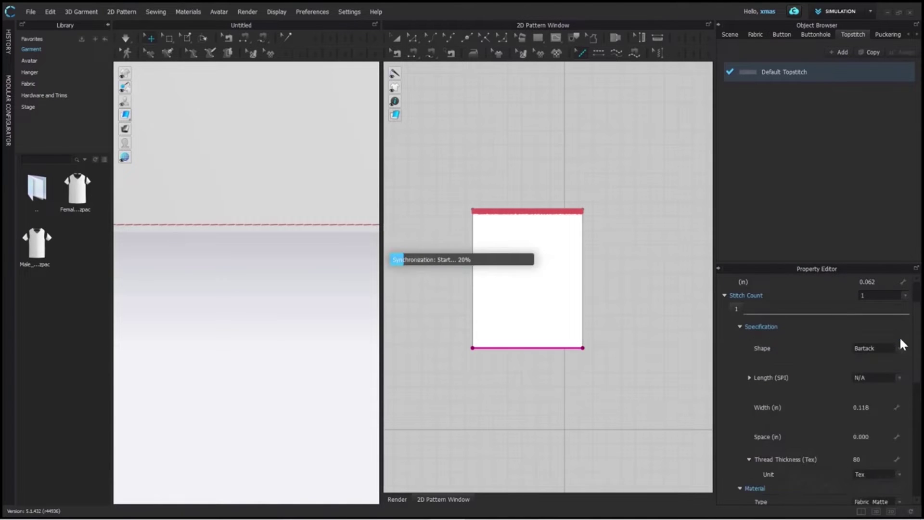
click(326, 296)
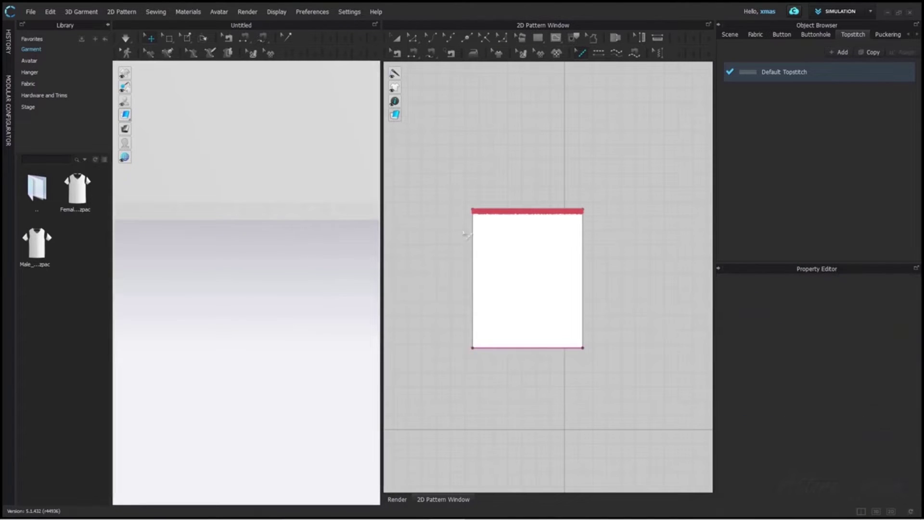
click(745, 72)
scroll(824, 408, down, 5)
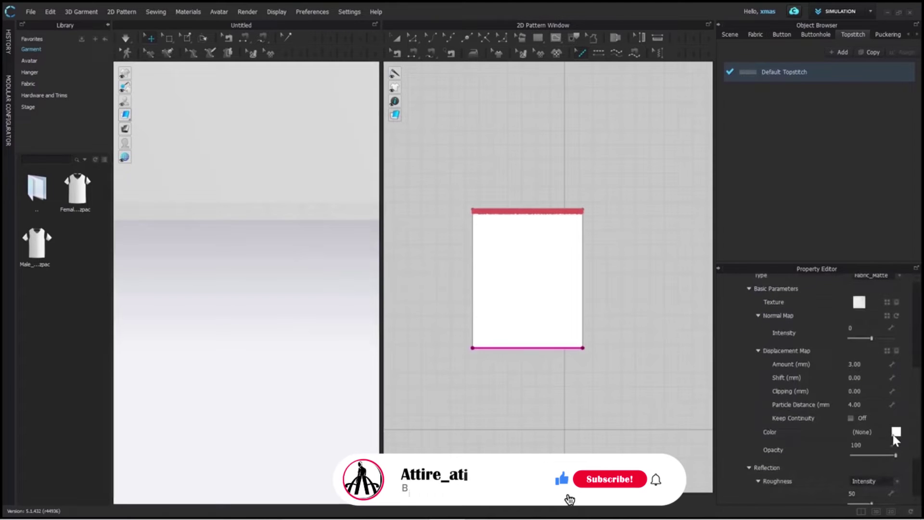
click(895, 433)
click(293, 298)
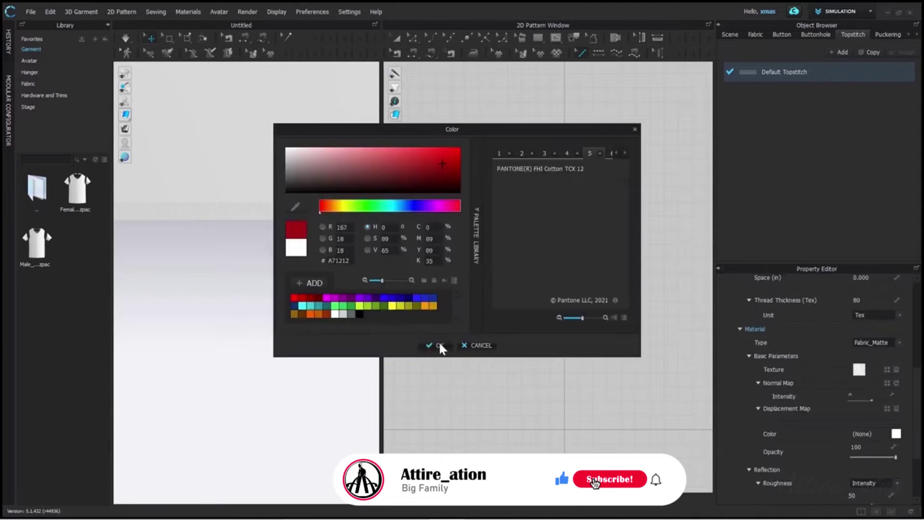
click(439, 344)
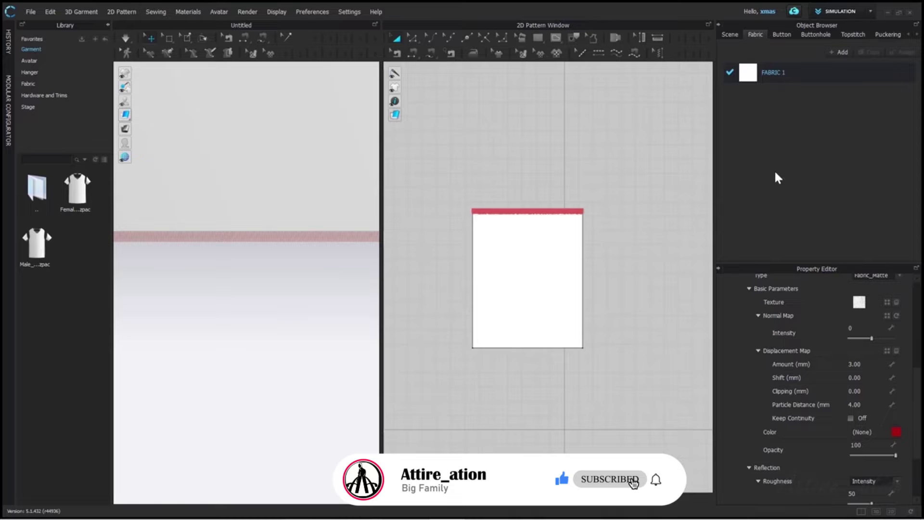
Step: Colour FABRIC 1 red
click(751, 82)
scroll(856, 371, down, 5)
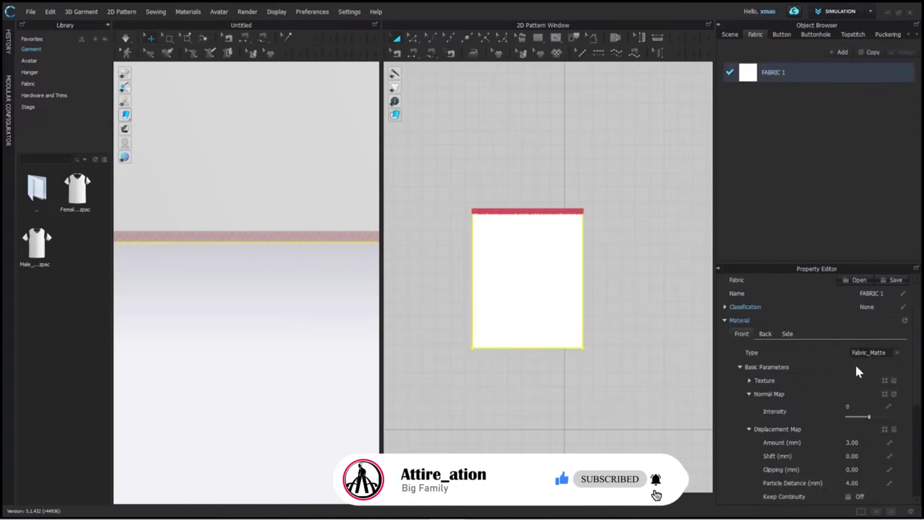
scroll(889, 368, down, 3)
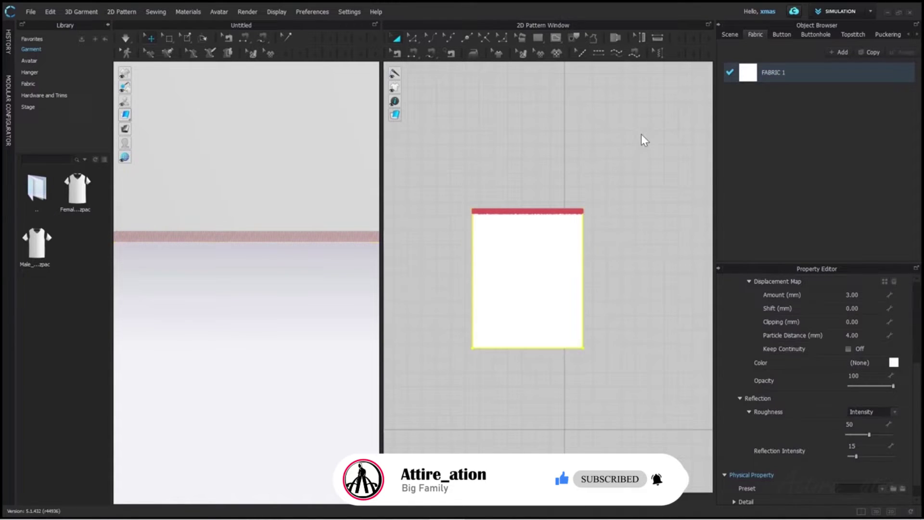
click(893, 362)
click(449, 156)
click(439, 346)
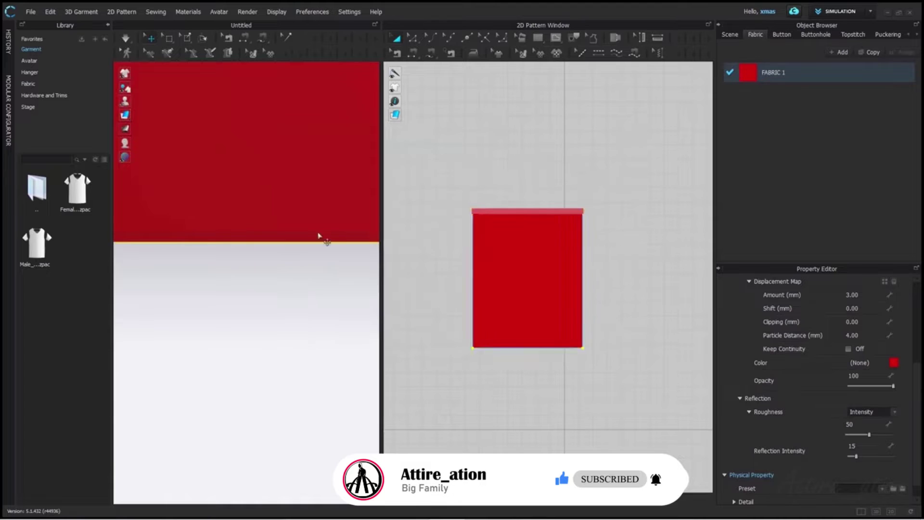
click(852, 34)
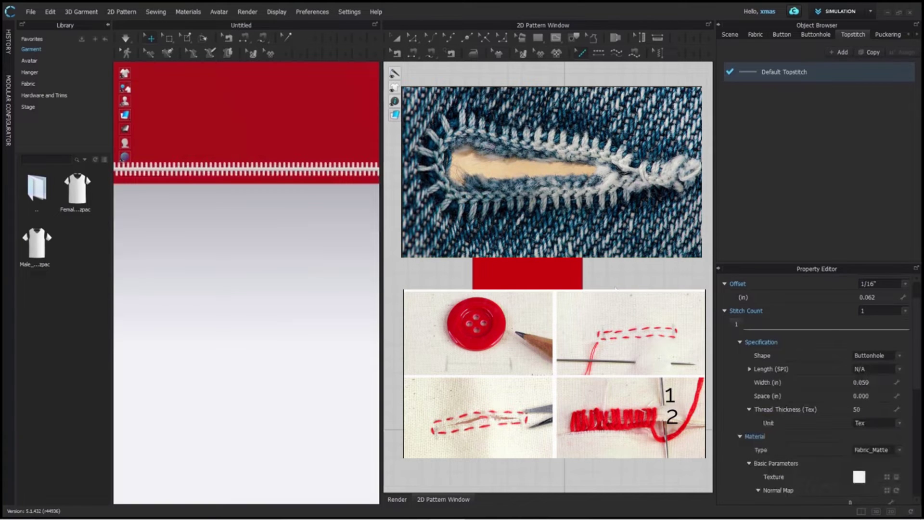
Step: Preview Buttonhole, Overlock and Single stitch shapes, then settle on Zigzag
click(898, 354)
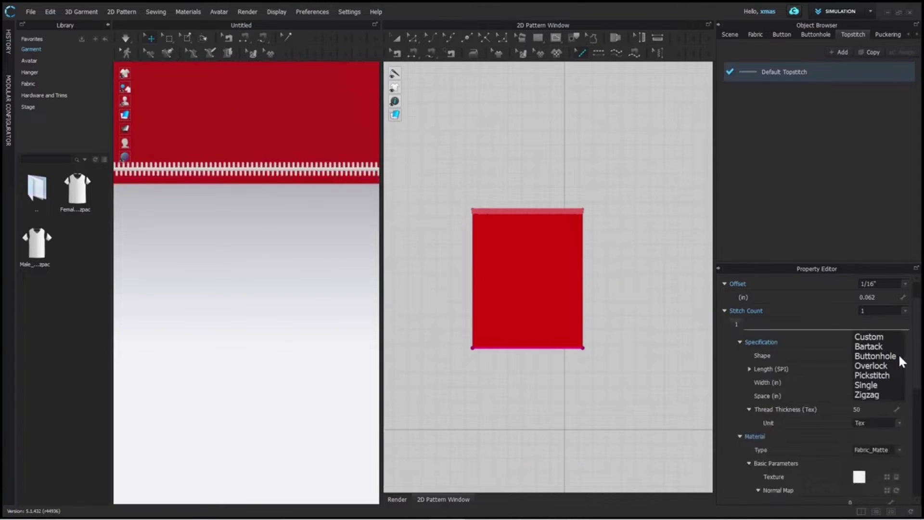
click(872, 357)
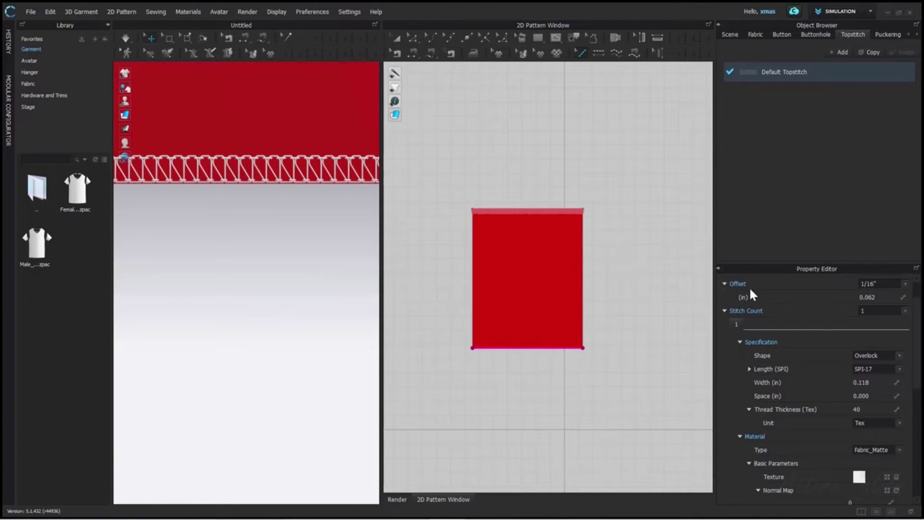
click(900, 355)
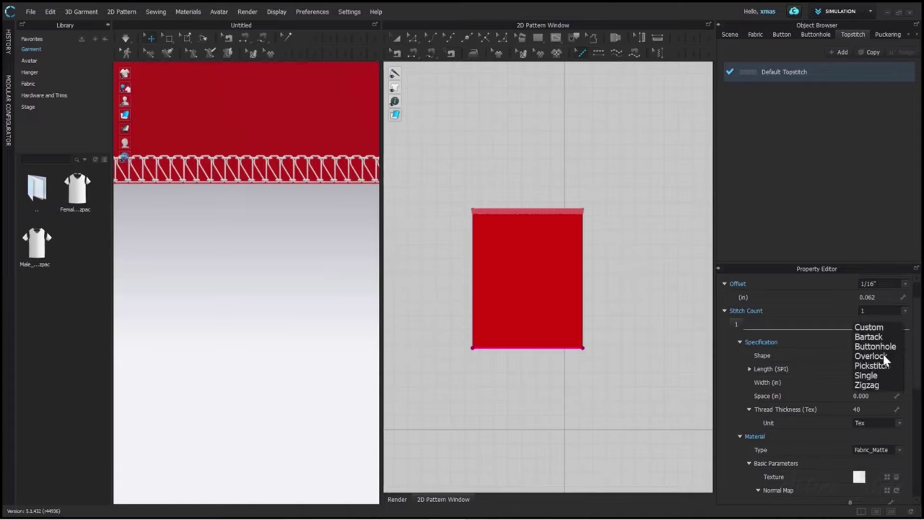
click(873, 366)
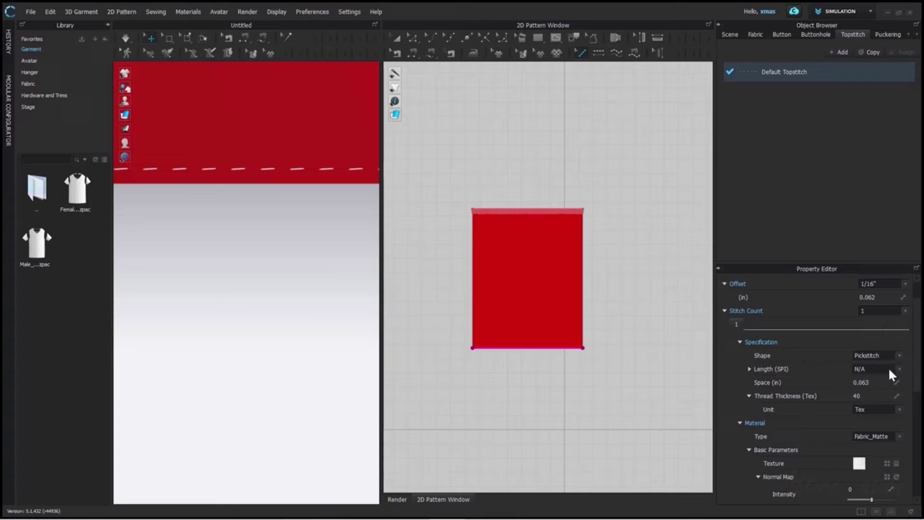
click(900, 353)
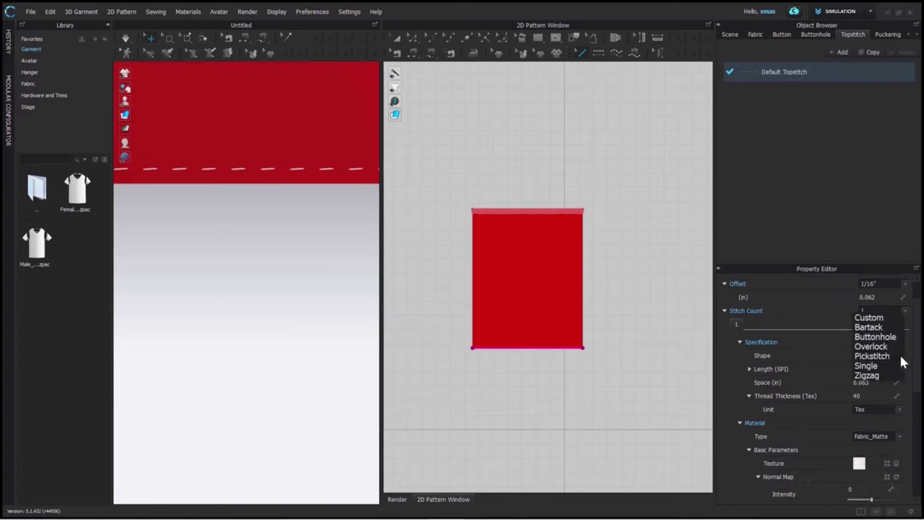
click(871, 365)
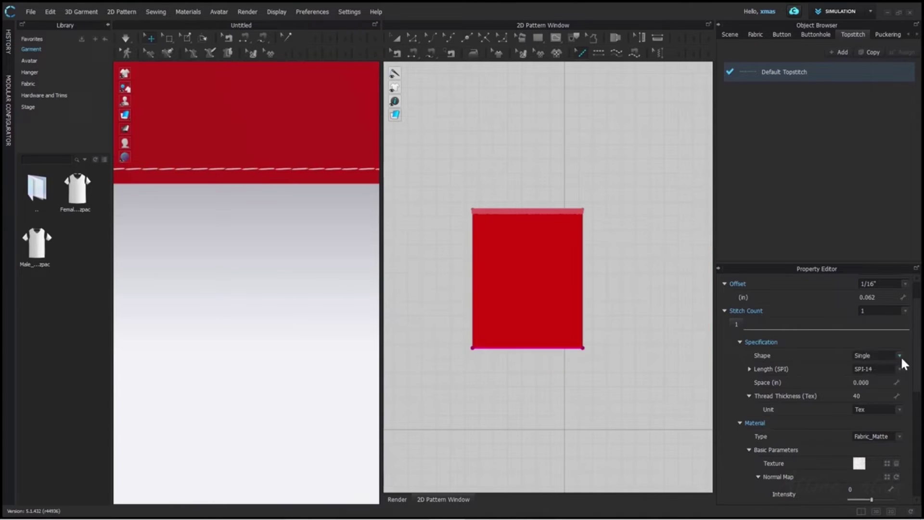
click(900, 356)
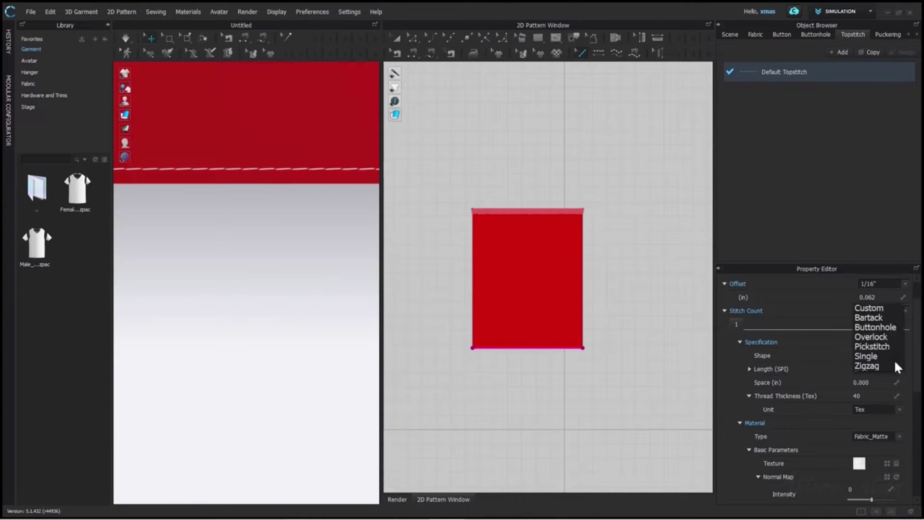
click(869, 365)
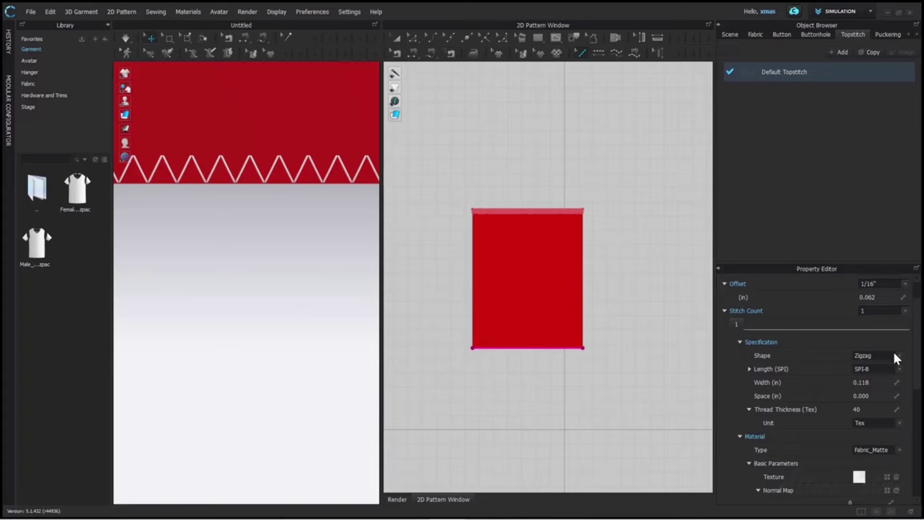
click(893, 356)
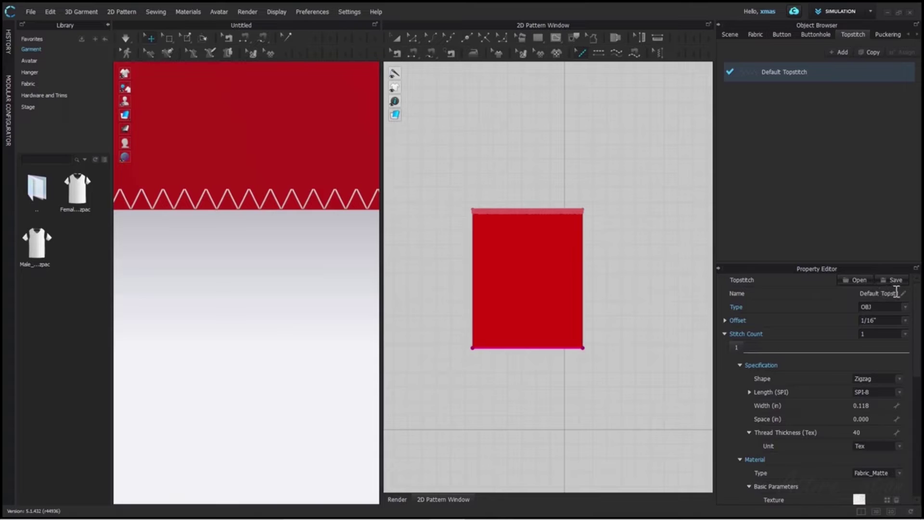
Step: Rename Default Topstitch to 'zigzag' and view its Type options
double_click(797, 70)
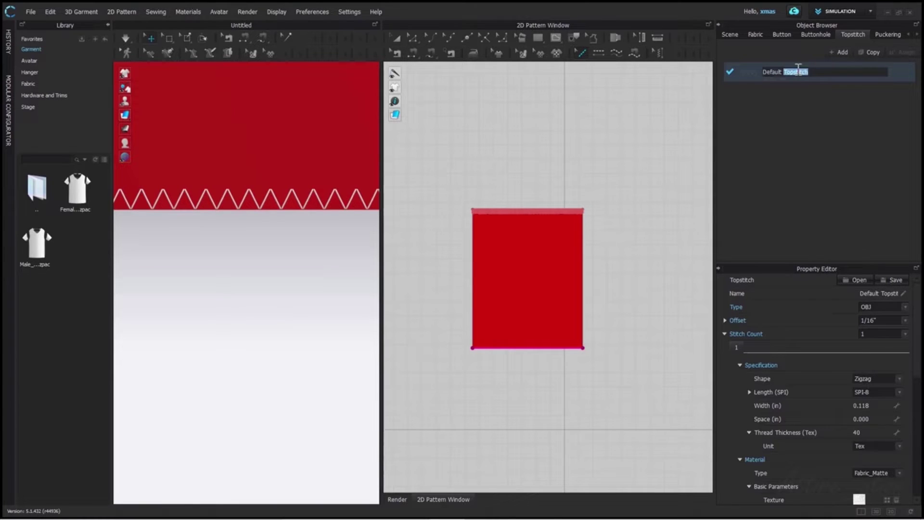
key(ctrl+a)
key(BackSpace)
text(zigzag)
key(Return)
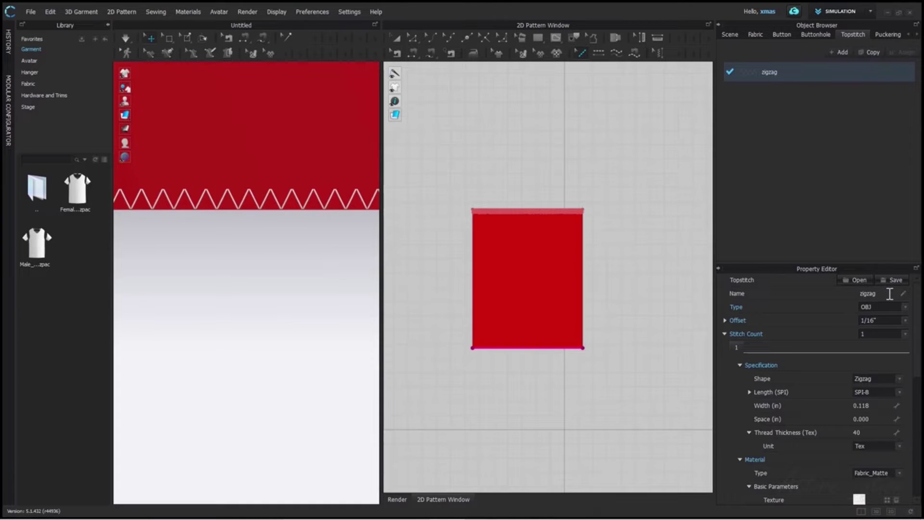
click(906, 311)
Step: Keep OBJ type, try 1/16" and 2 in offsets, then settle on 1/32"
click(869, 307)
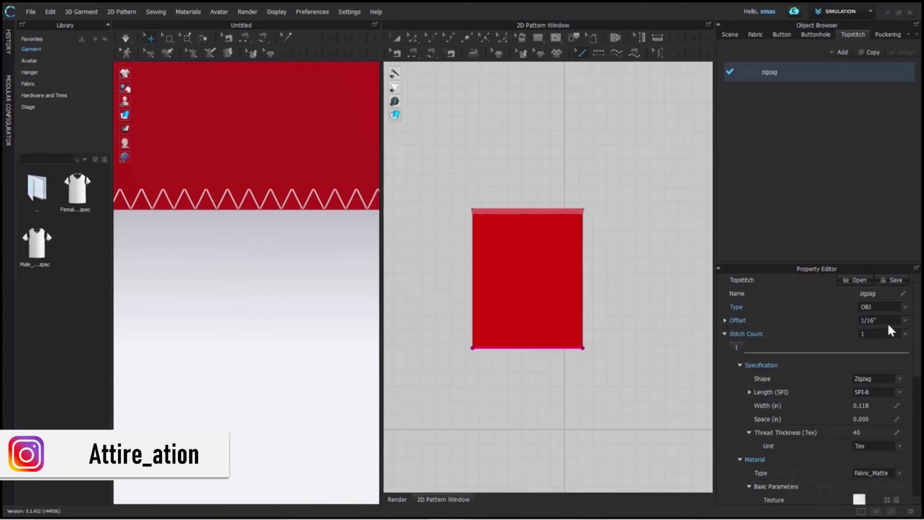
click(905, 319)
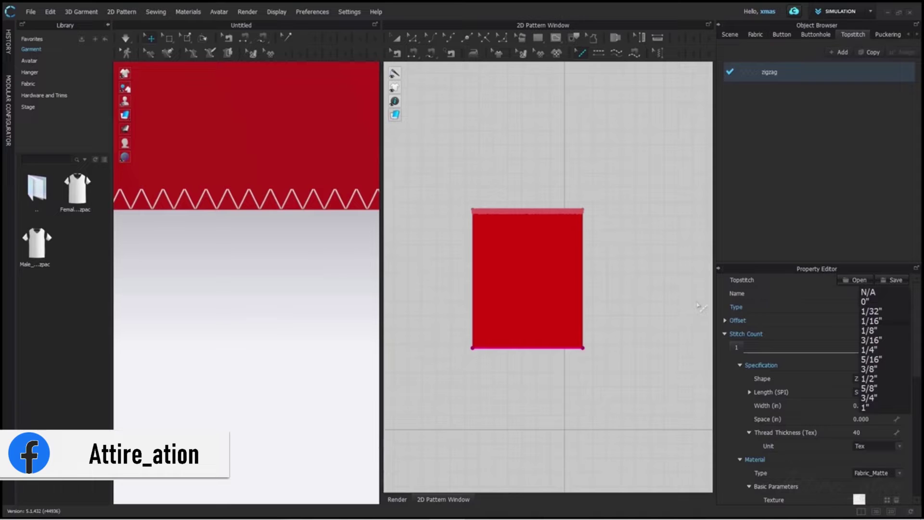
click(868, 320)
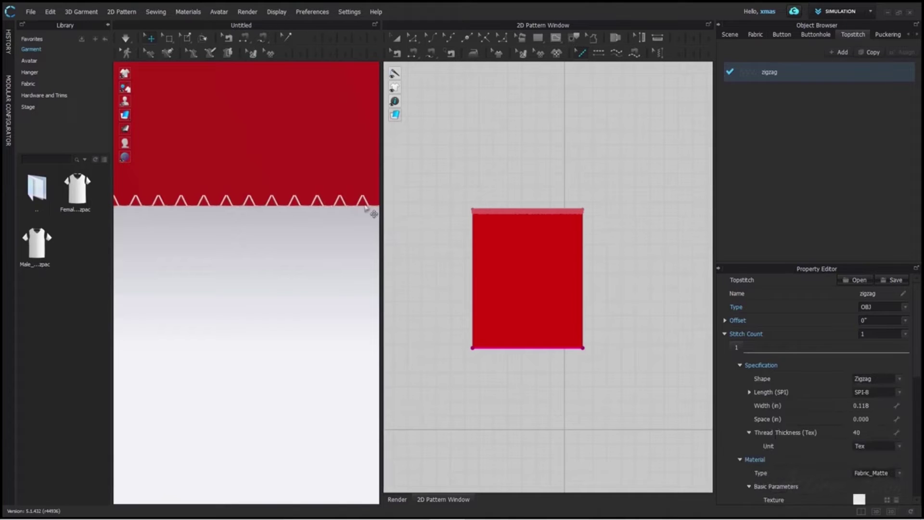
click(905, 320)
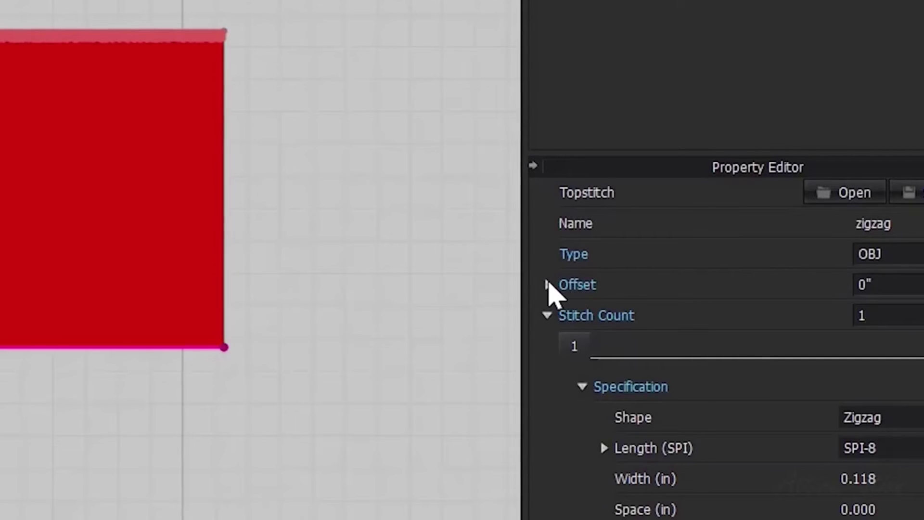
click(725, 320)
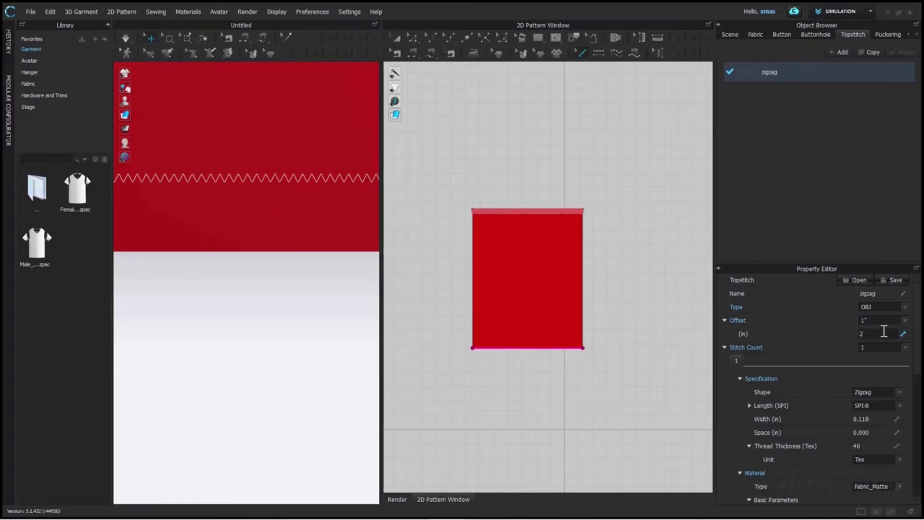
key(Return)
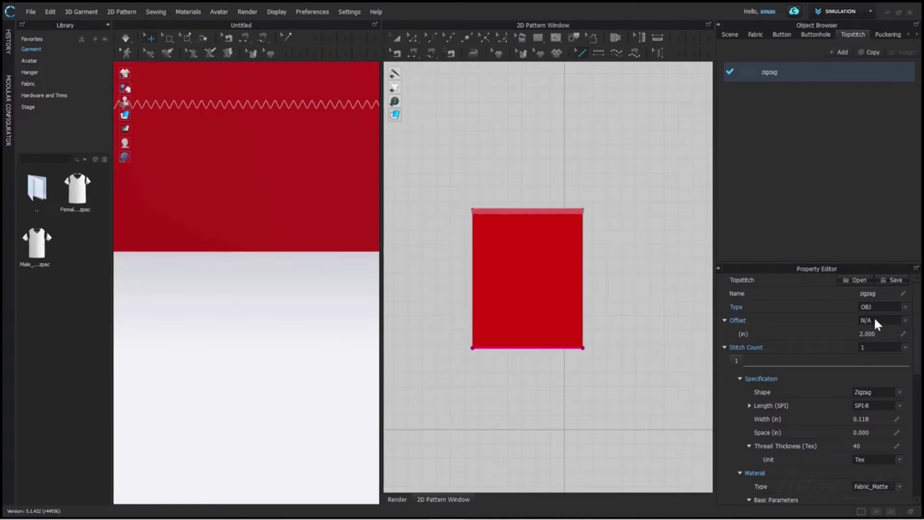
click(873, 320)
click(870, 340)
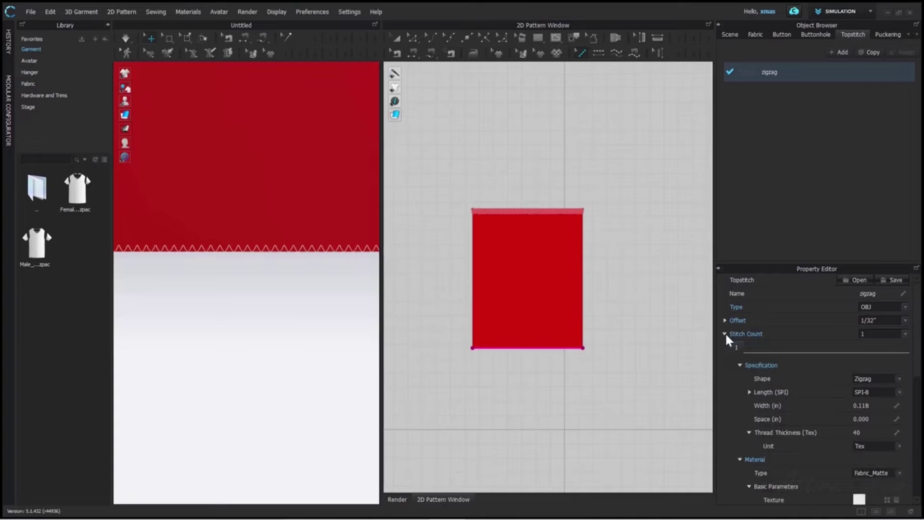
click(901, 334)
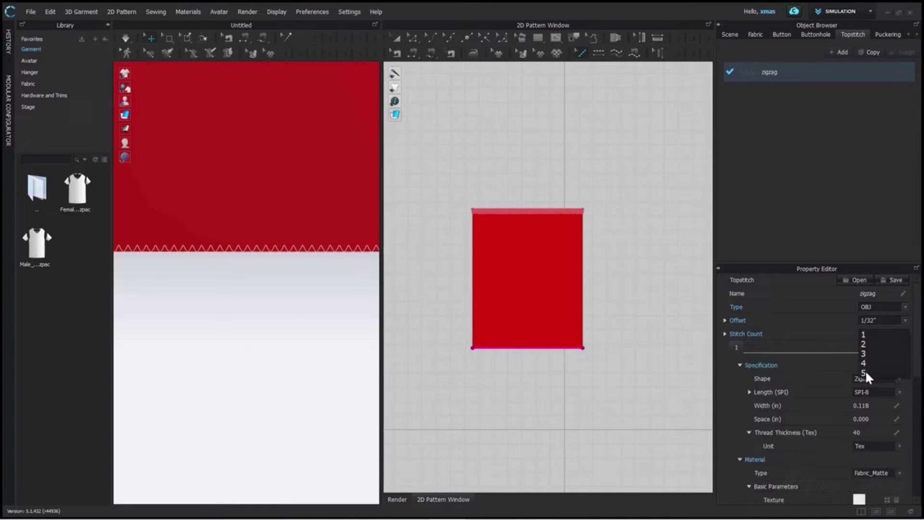
click(864, 353)
scroll(258, 242, up, 3)
scroll(258, 243, up, 4)
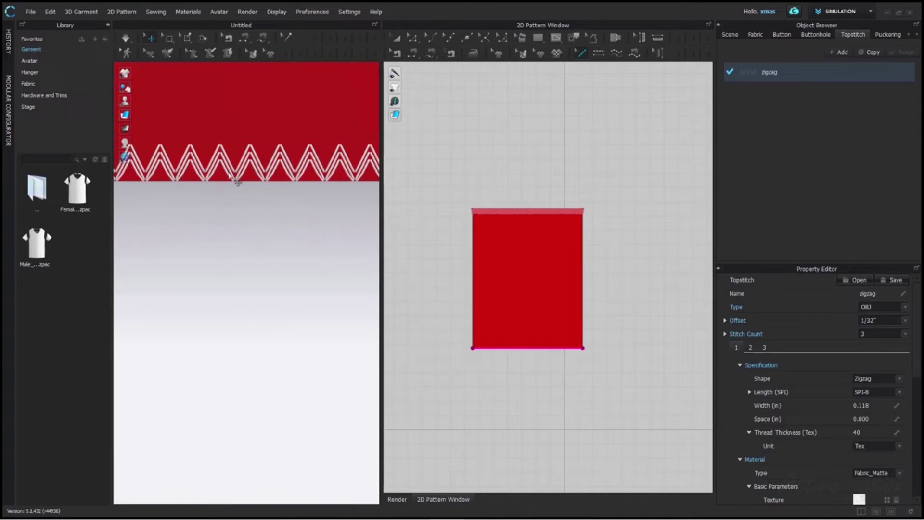
click(754, 347)
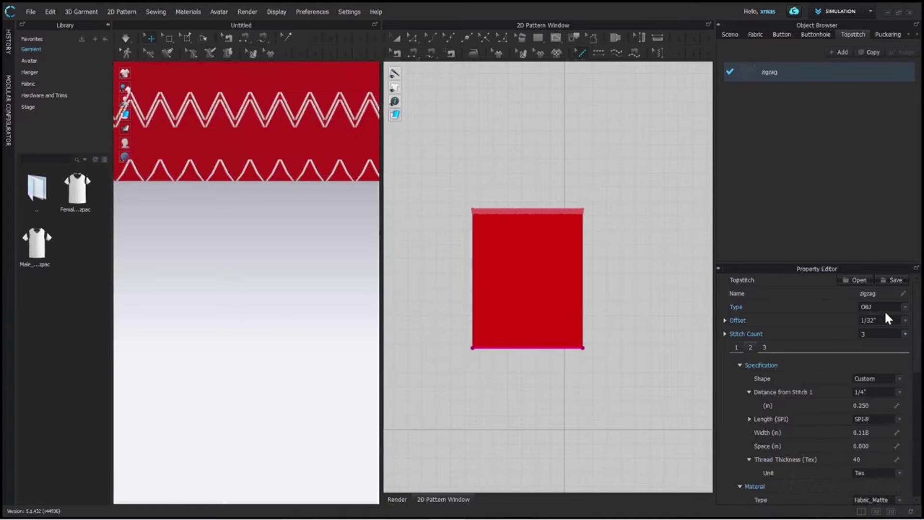
click(881, 334)
click(841, 347)
scroll(840, 353, down, 1)
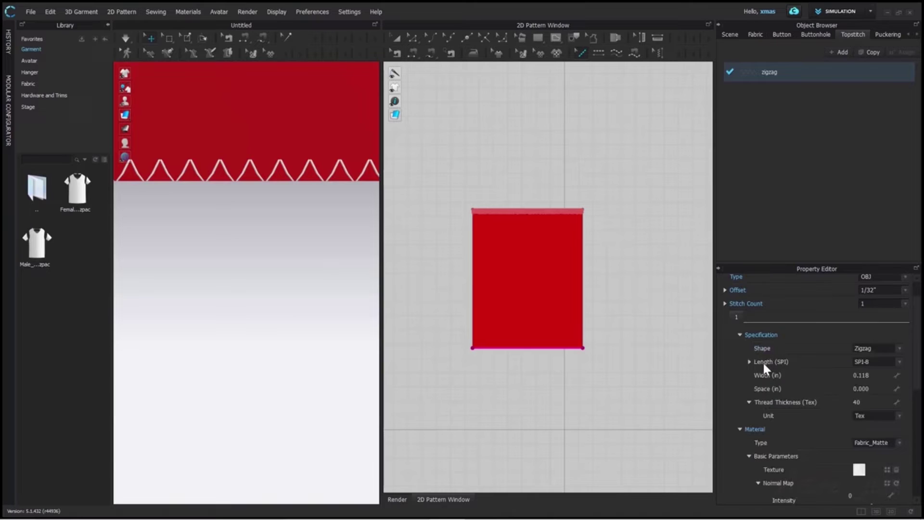
Step: Try SPI-1, then set the zigzag topstitch's stitch length to SPI-6
click(897, 366)
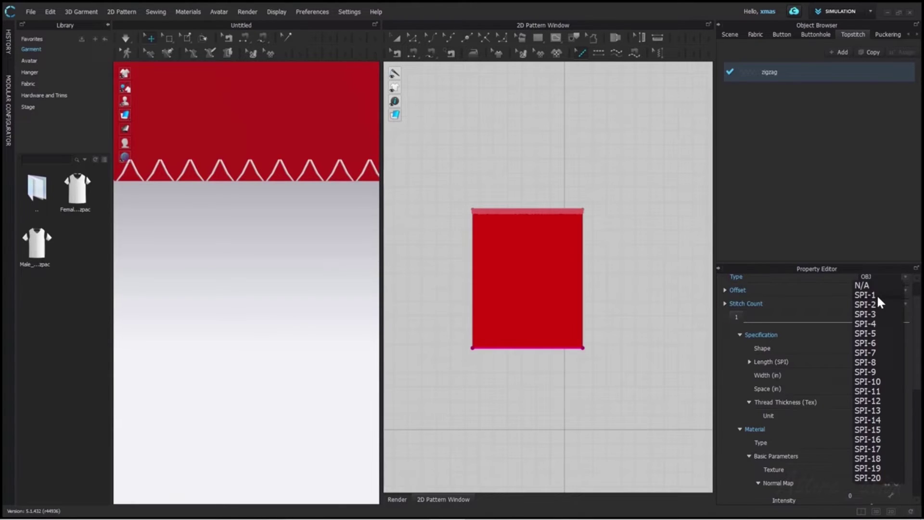
click(877, 296)
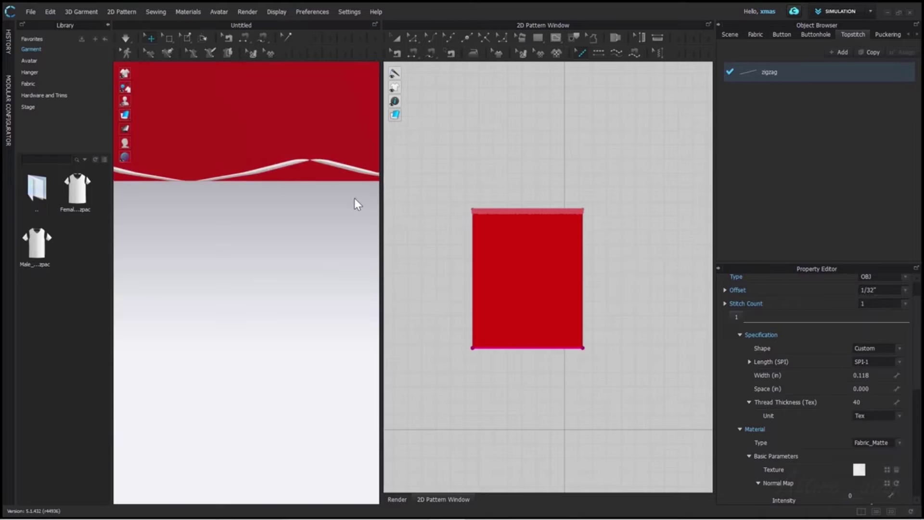
click(896, 359)
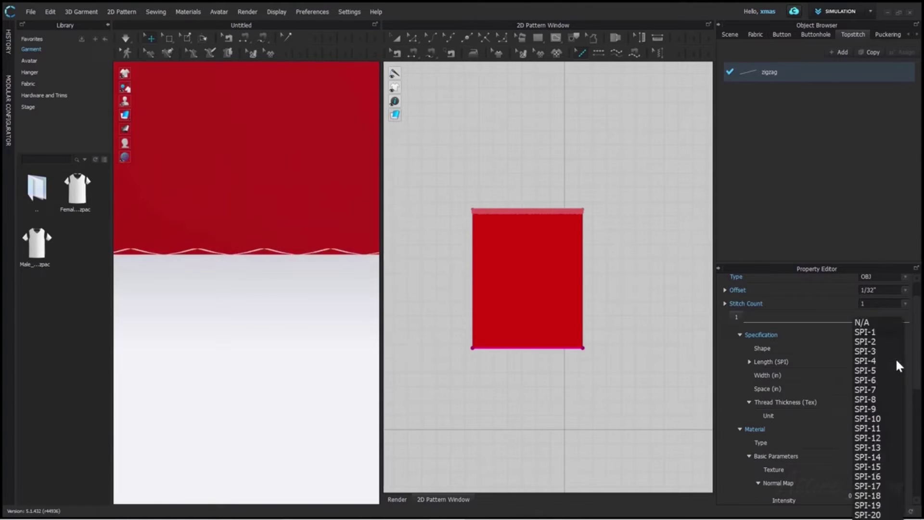
click(883, 476)
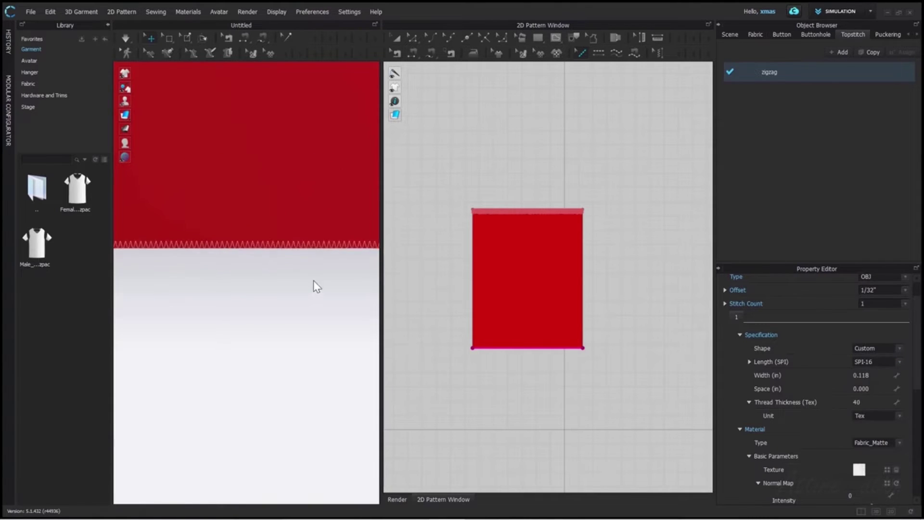
scroll(888, 361, up, 10)
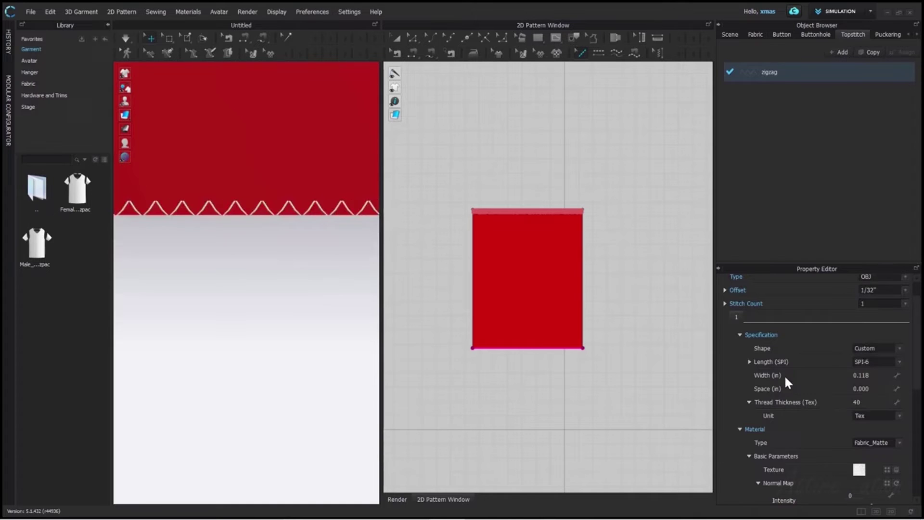
Step: Set the zigzag stitch width to 1 in, then 0.3 in
double_click(869, 374)
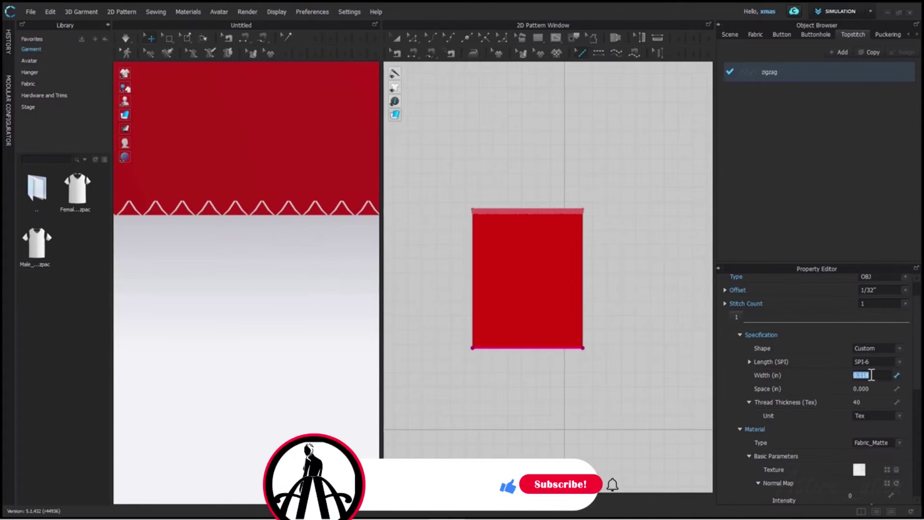
text(1)
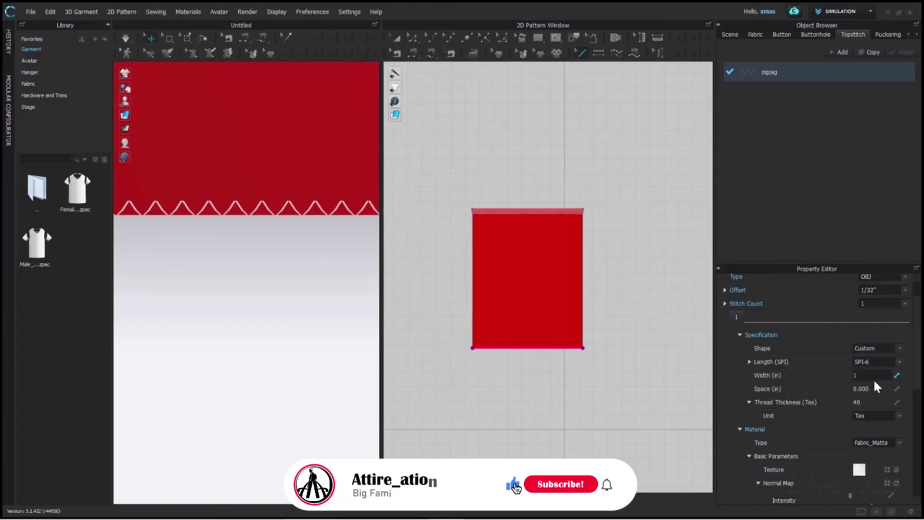
key(Return)
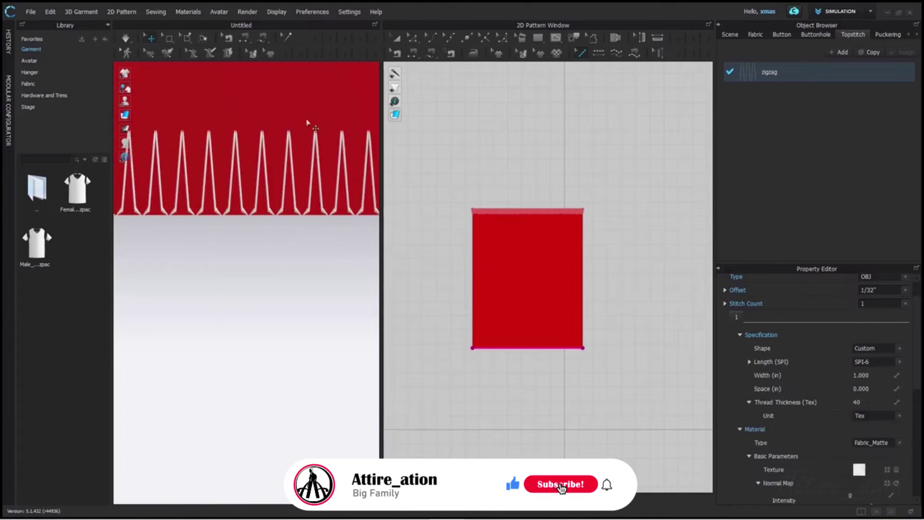
double_click(879, 374)
text(.3)
key(Return)
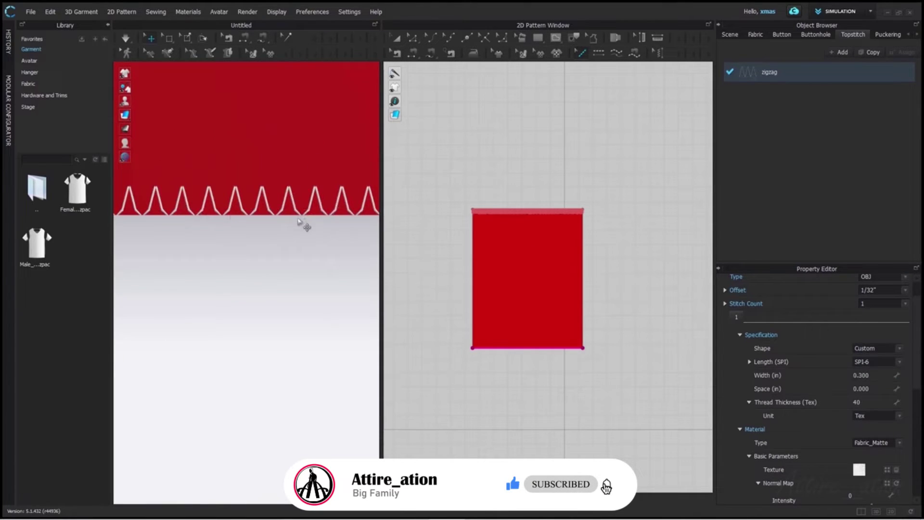
Step: Try a 0.5 in stitch spacing, then return it to 0
double_click(861, 388)
text(.5)
key(Return)
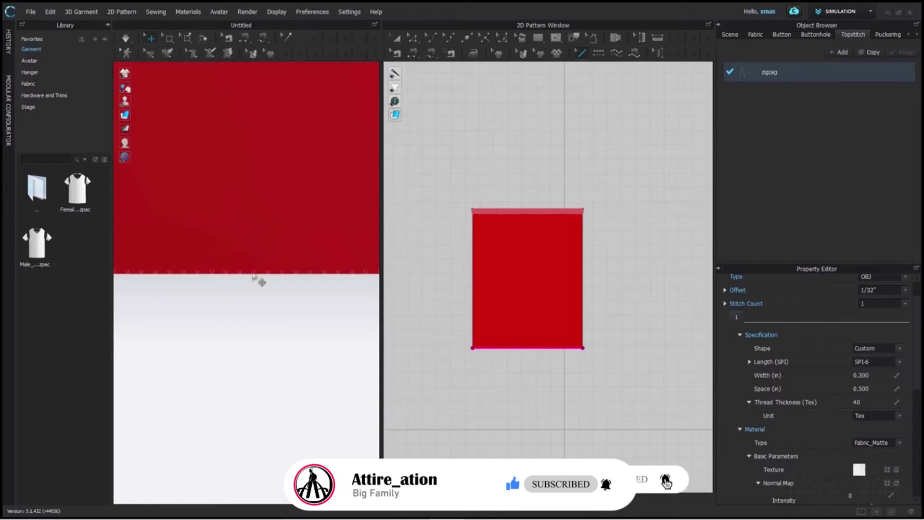
scroll(258, 279, up, 5)
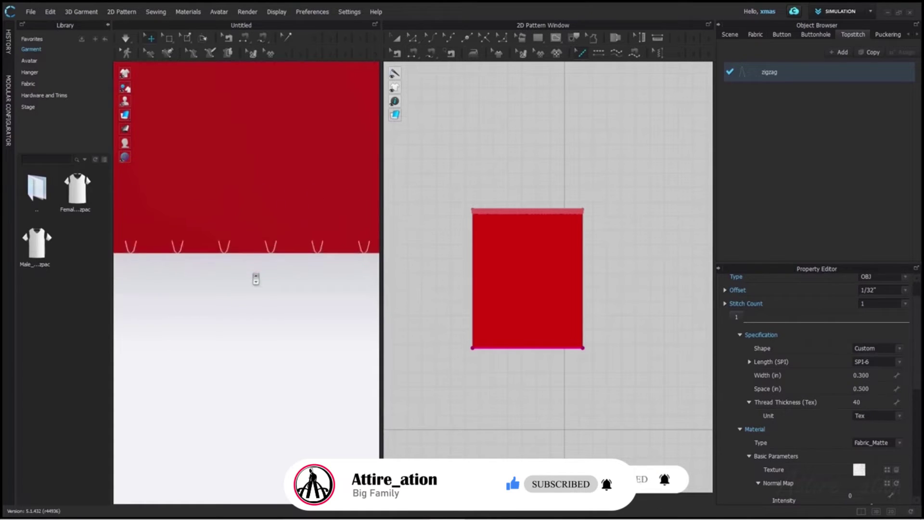
double_click(867, 388)
text(0)
key(Return)
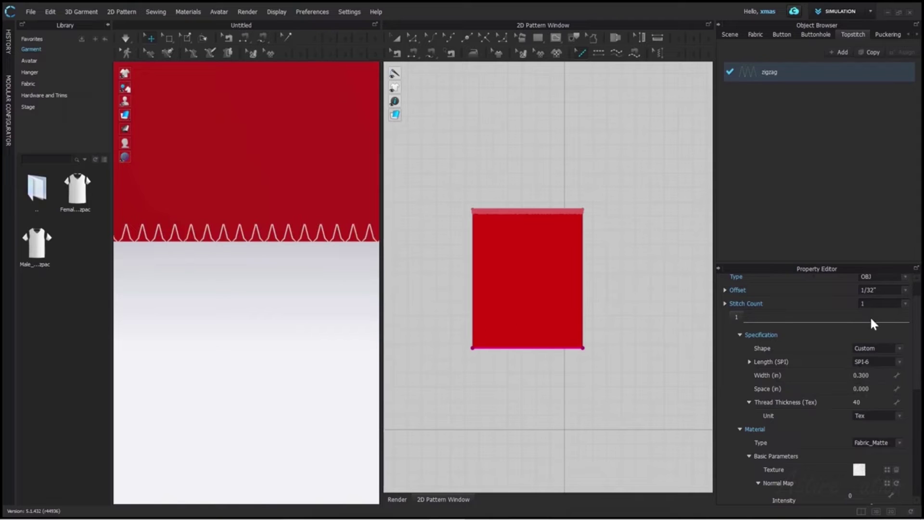
scroll(874, 320, up, 1)
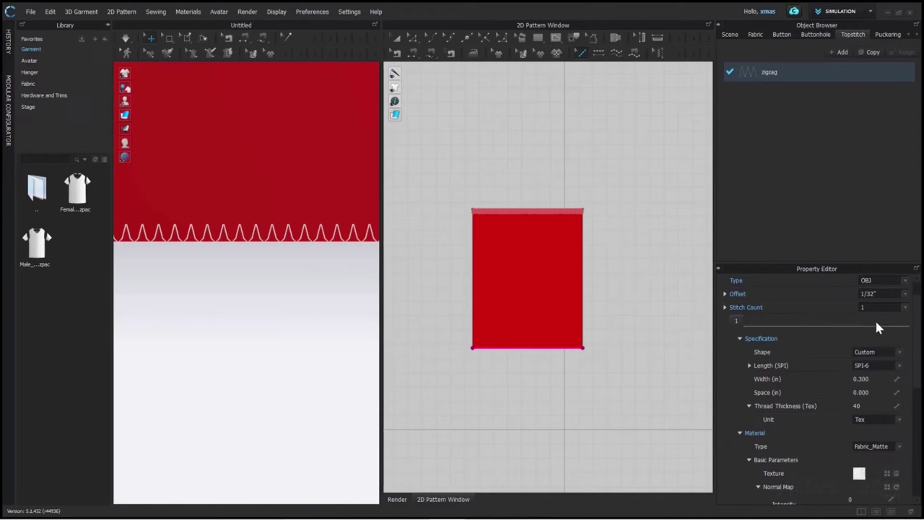
scroll(875, 320, up, 1)
Step: Set the zigzag topstitch offset to 0" and its width to 0.2 in
click(904, 311)
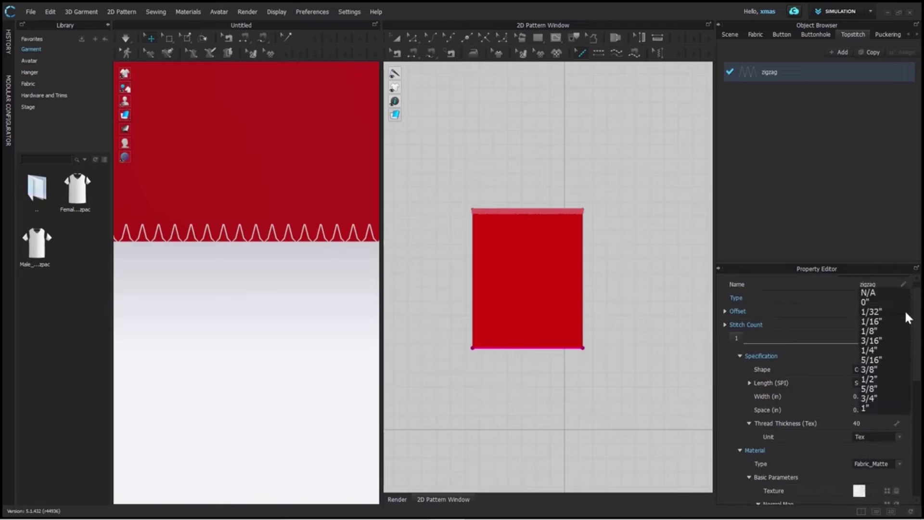
click(863, 302)
double_click(875, 397)
key(BackSpace)
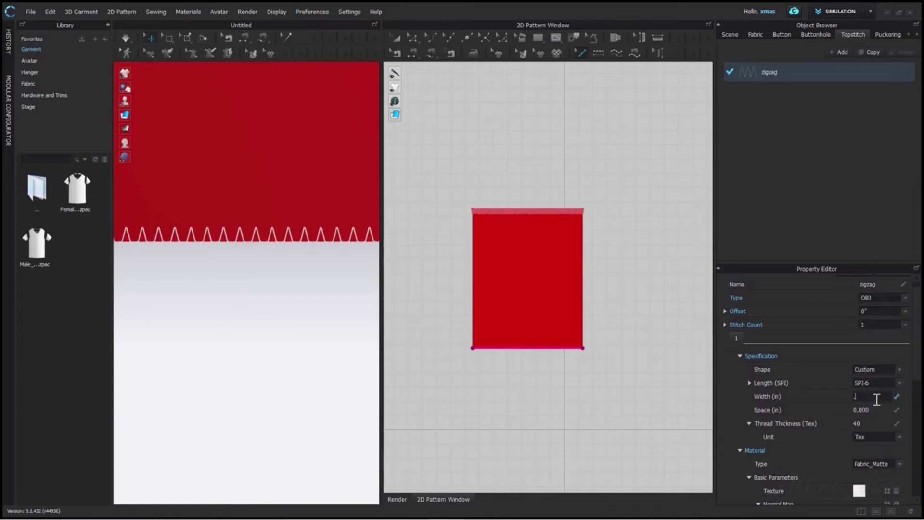
text(.2)
key(Return)
scroll(748, 381, down, 1)
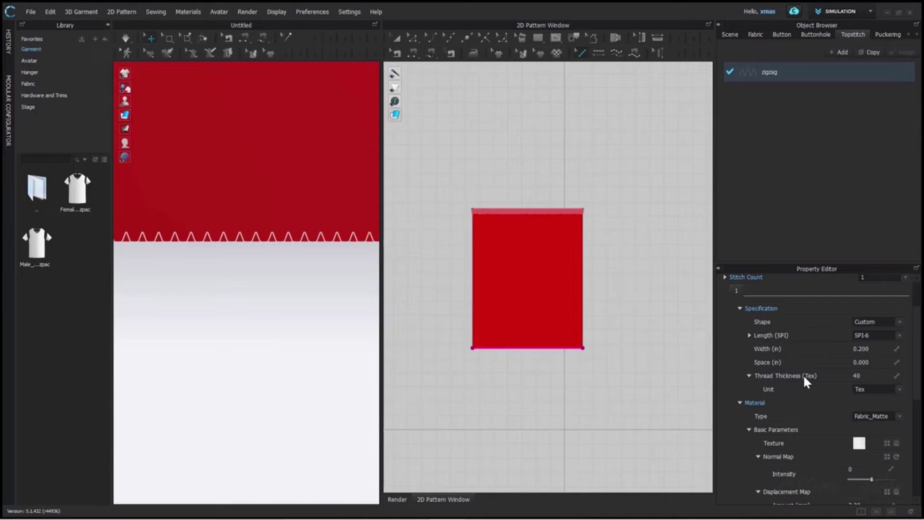
Step: Change the zigzag thread thickness from 40 to 100 Tex
click(869, 377)
text(100)
key(Return)
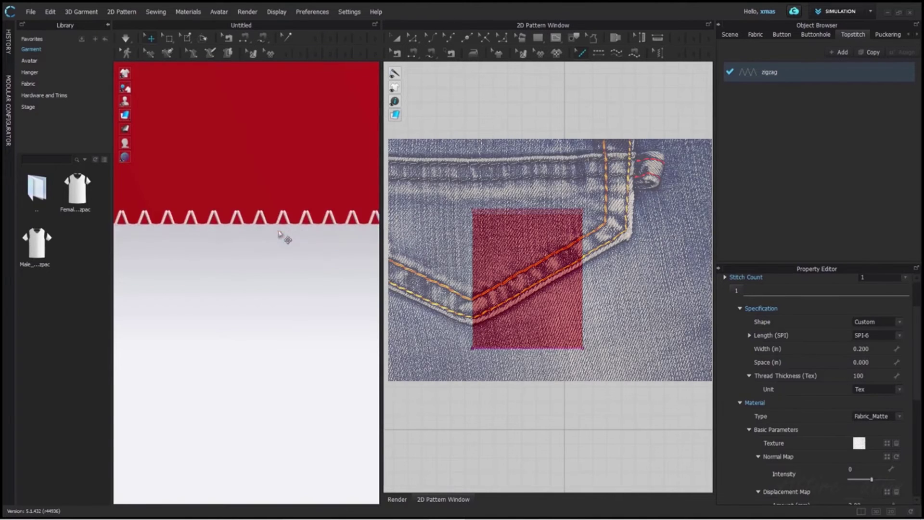
scroll(282, 237, up, 3)
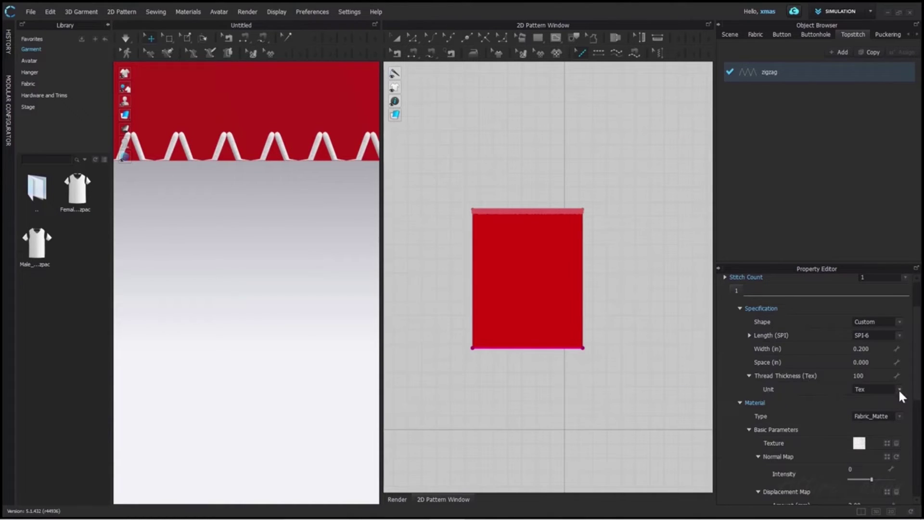
Step: Keep Tex as the thickness unit and set the configuration face to Both
click(900, 390)
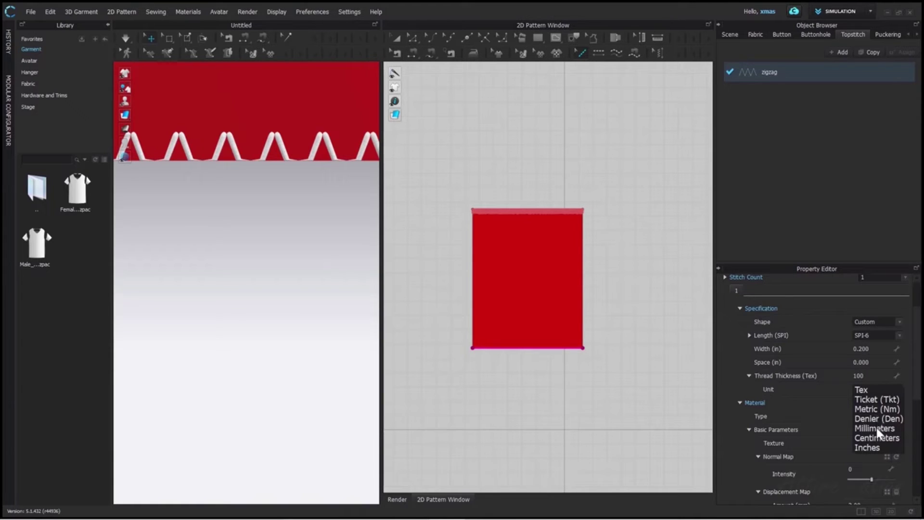
click(866, 390)
scroll(771, 326, down, 3)
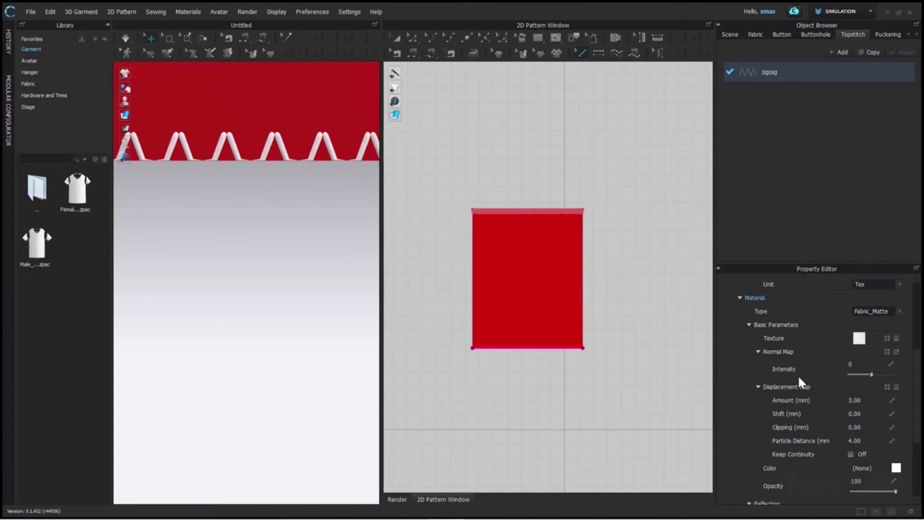
scroll(798, 375, down, 2)
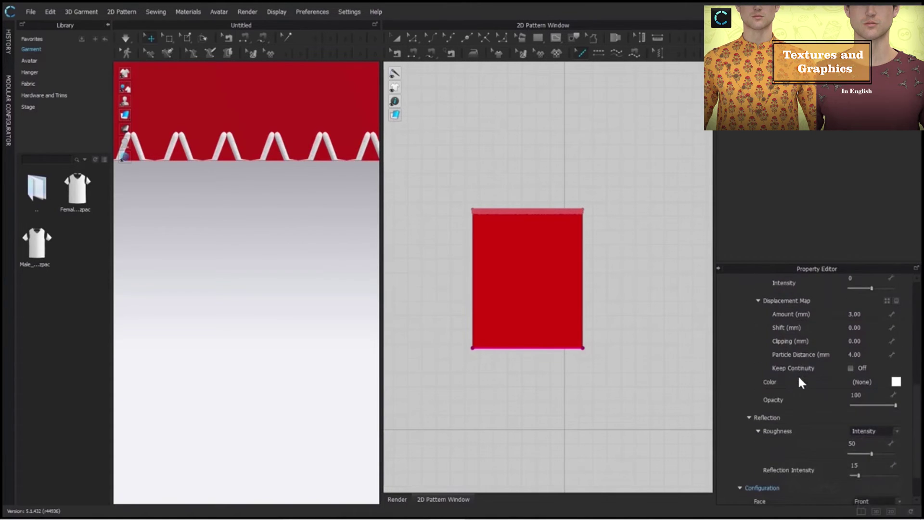
scroll(798, 375, down, 2)
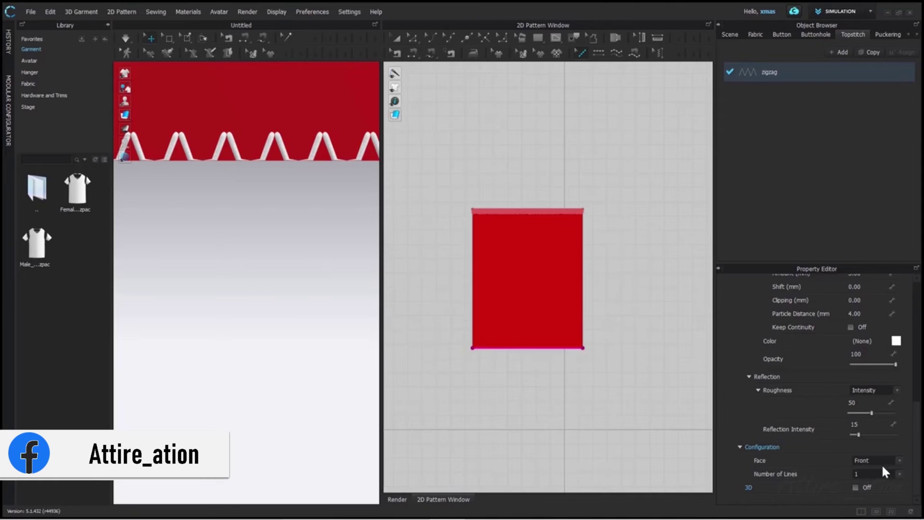
click(899, 461)
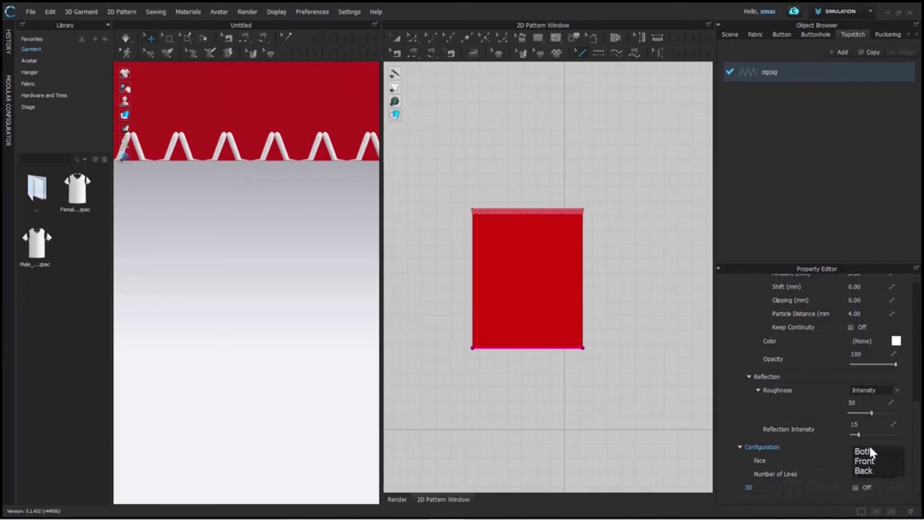
click(869, 451)
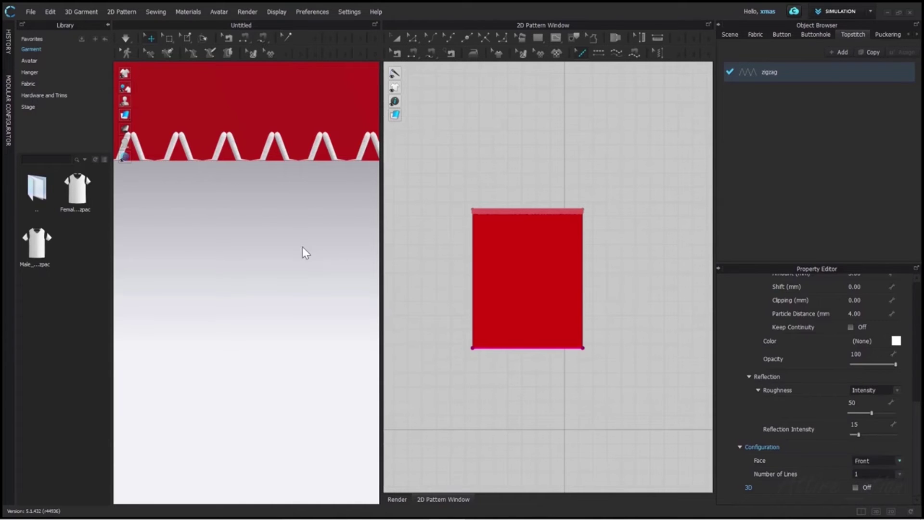
scroll(303, 246, down, 3)
middle_drag(258, 268, 257, 206)
scroll(257, 206, up, 1)
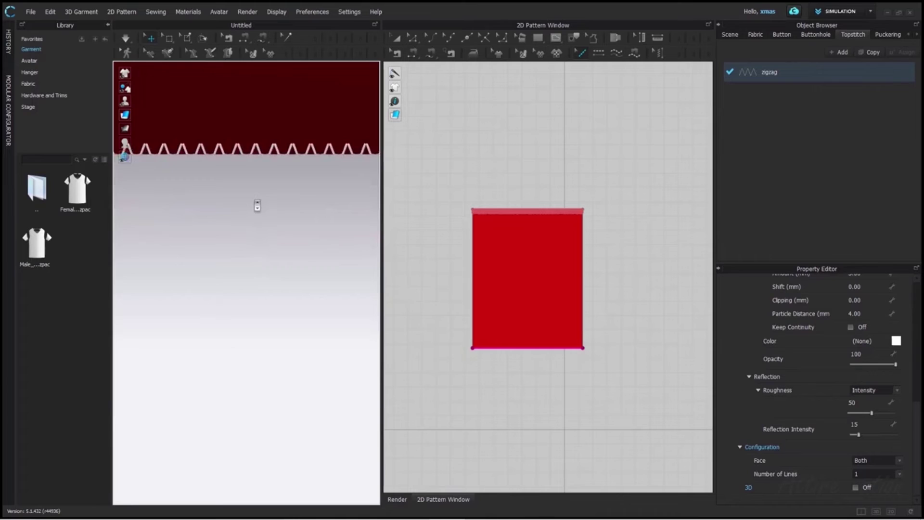
scroll(257, 206, up, 3)
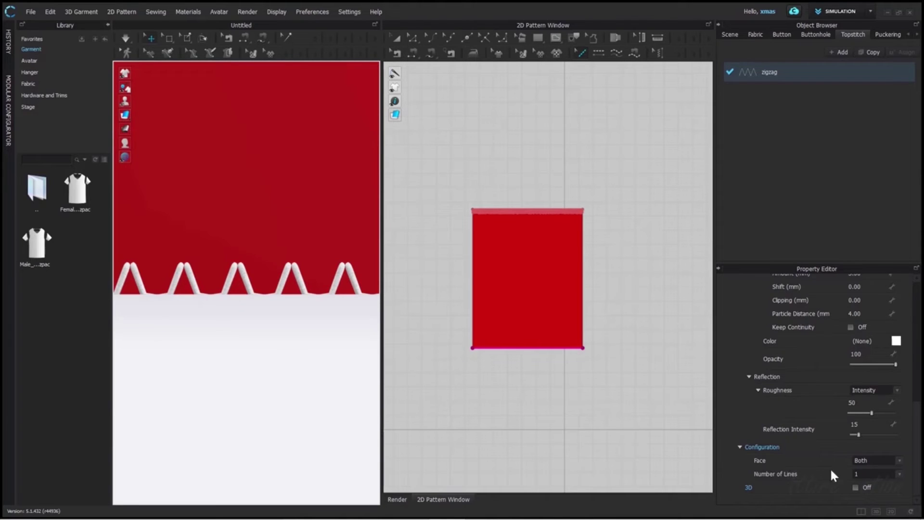
Step: Keep a single stitch line and set the 3D stitch thickness to 2
click(898, 475)
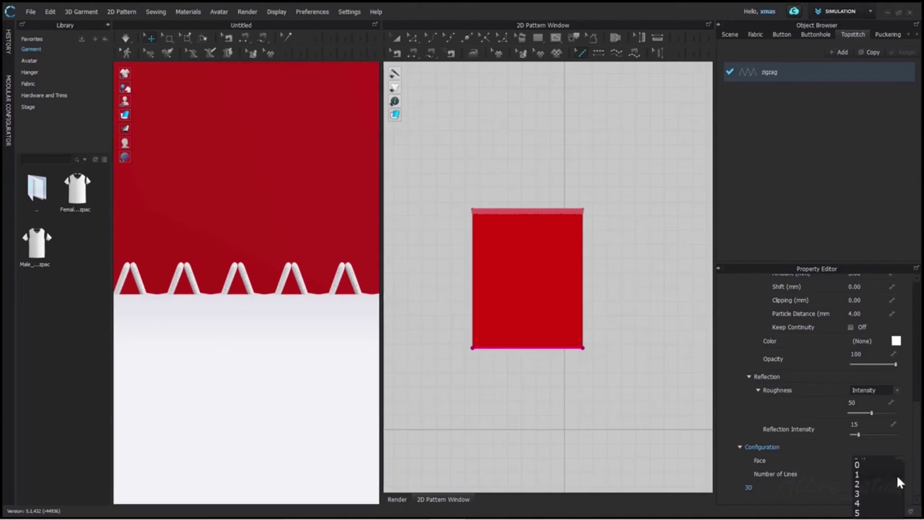
click(867, 482)
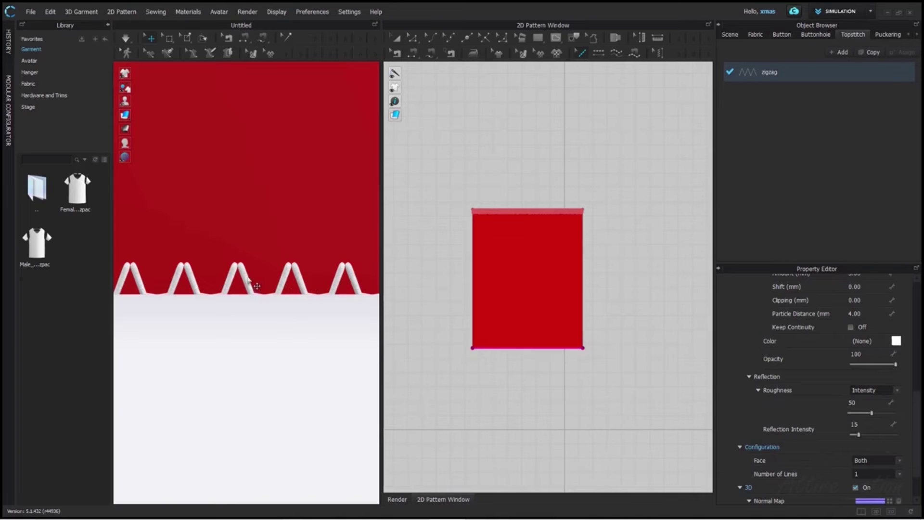
scroll(253, 282, up, 3)
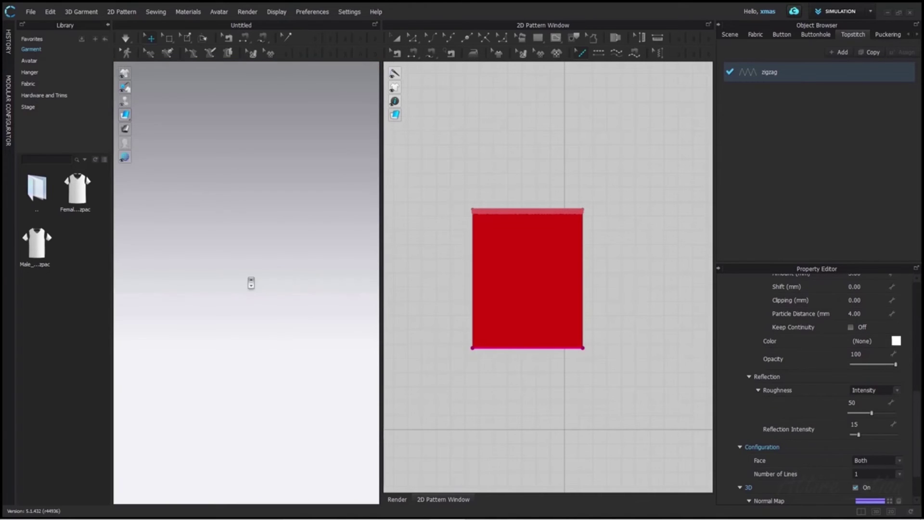
scroll(245, 280, down, 4)
scroll(820, 461, down, 3)
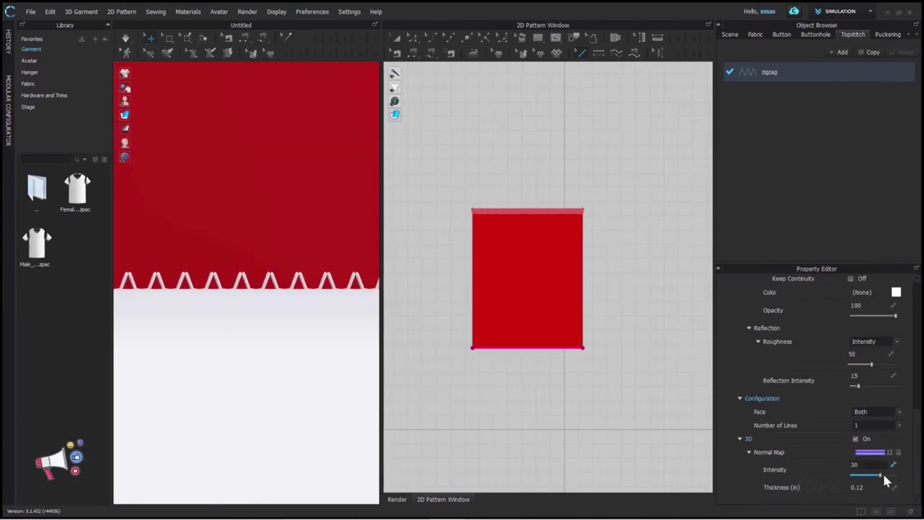
click(874, 486)
text(2)
key(Return)
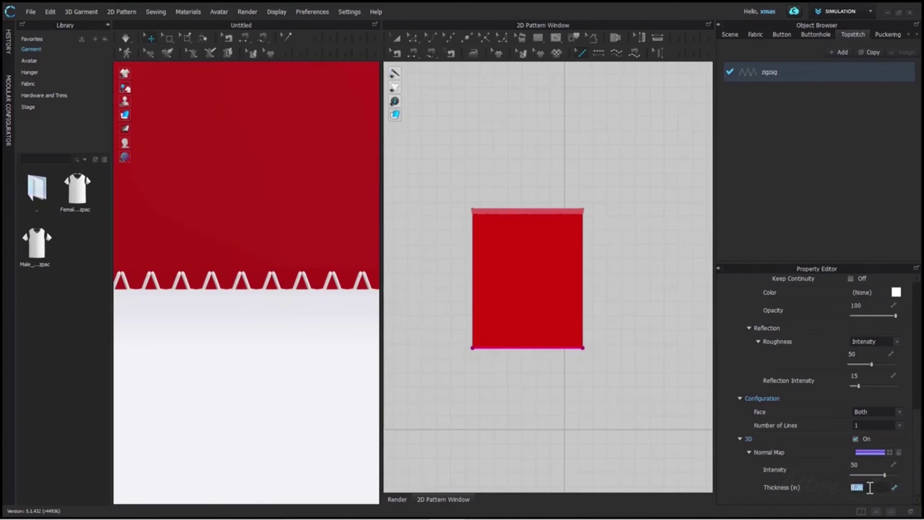
scroll(322, 311, down, 2)
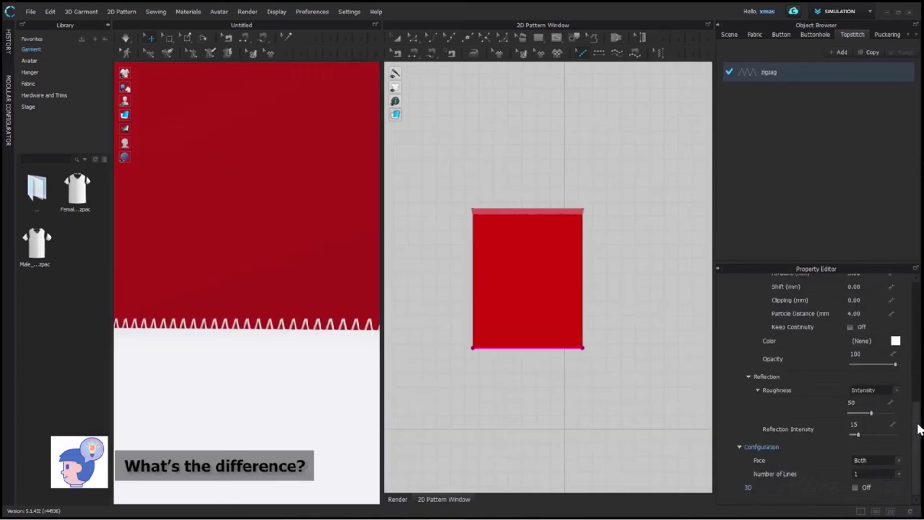
scroll(913, 307, up, 3)
scroll(914, 307, up, 3)
scroll(911, 310, down, 5)
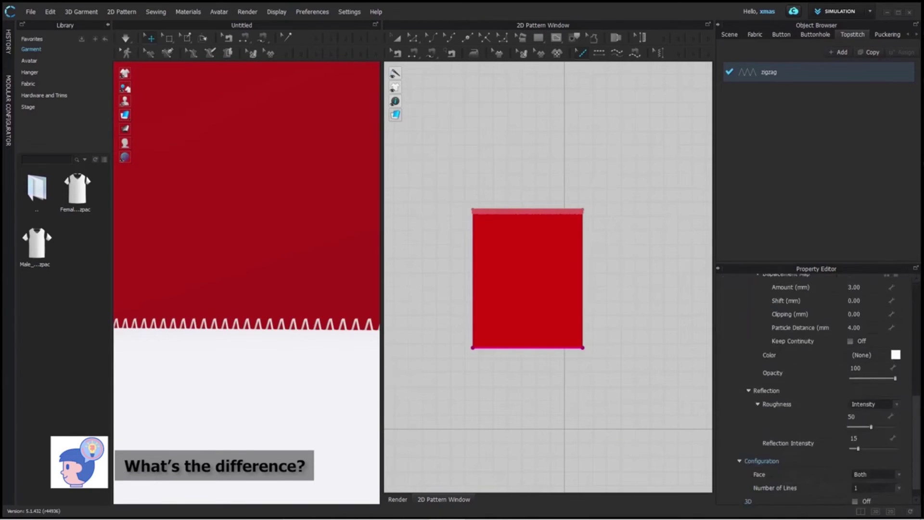
scroll(912, 310, down, 2)
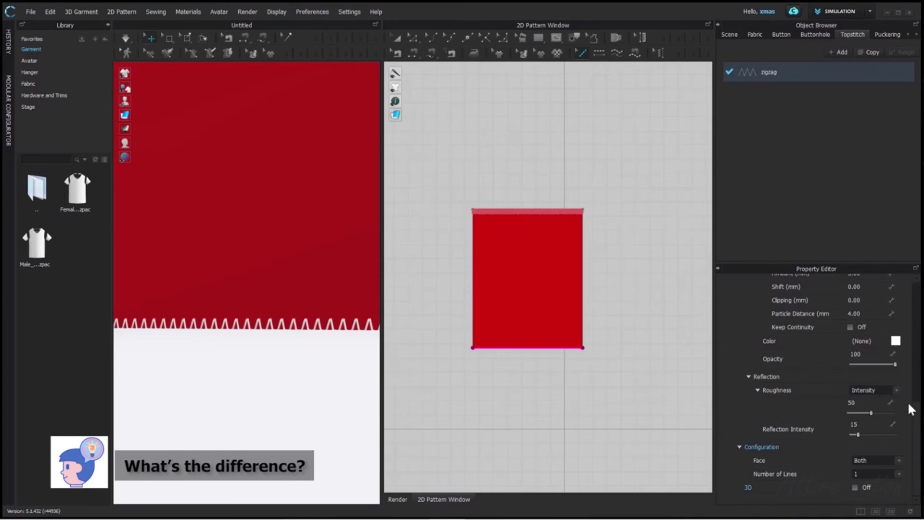
Step: Make the topstitch three parallel lines and review the line Distance spacing options
click(899, 474)
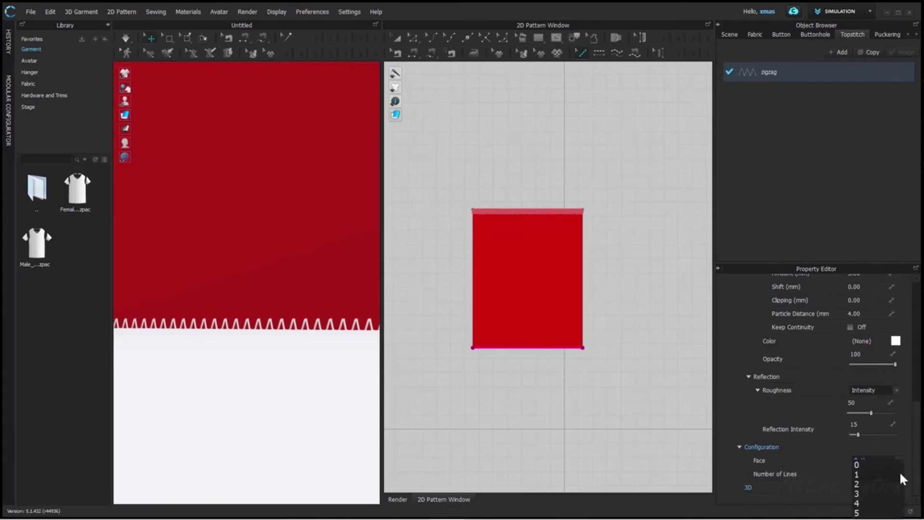
click(859, 489)
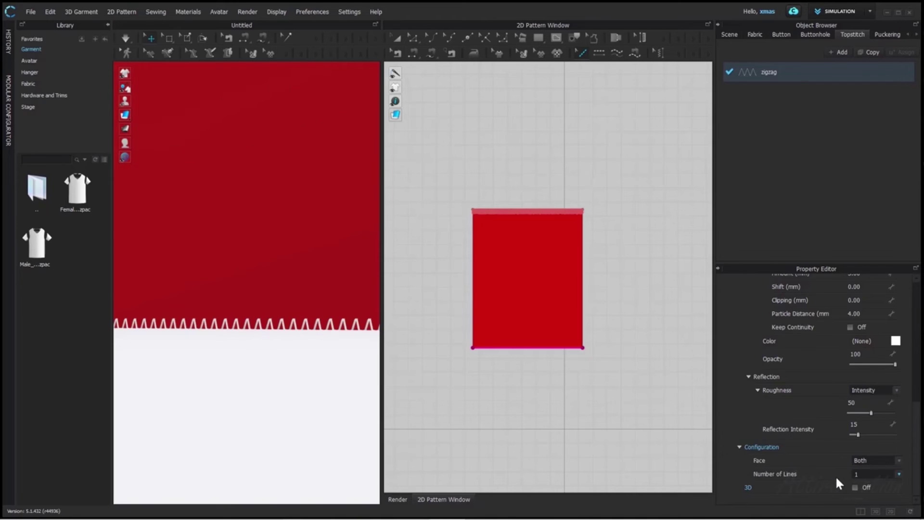
key(Down)
key(Down)
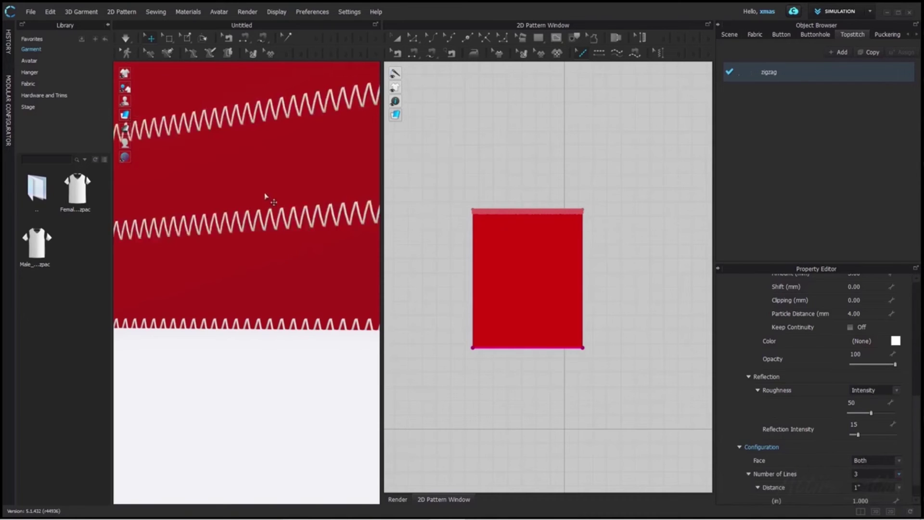
scroll(264, 198, down, 3)
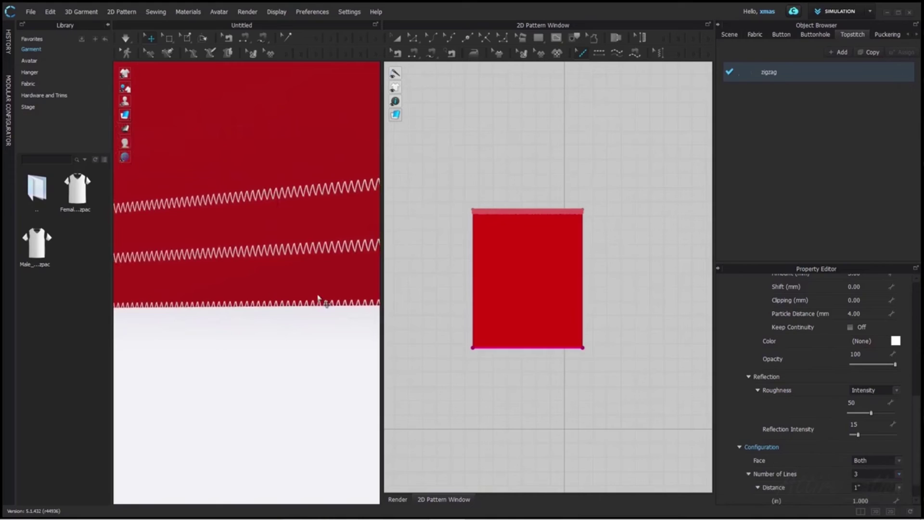
mouse_move(320, 299)
right_down()
mouse_move(222, 292)
mouse_move(330, 306)
right_up()
scroll(882, 468, down, 1)
click(892, 460)
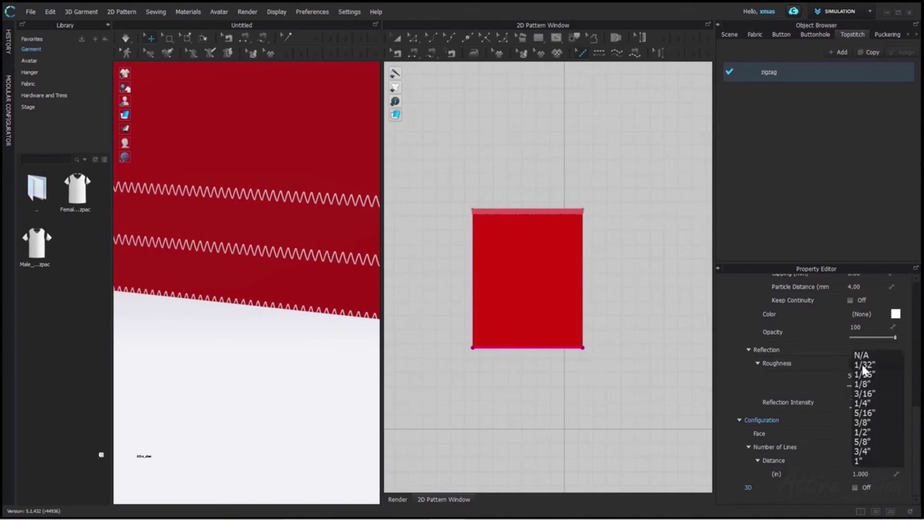
key(Escape)
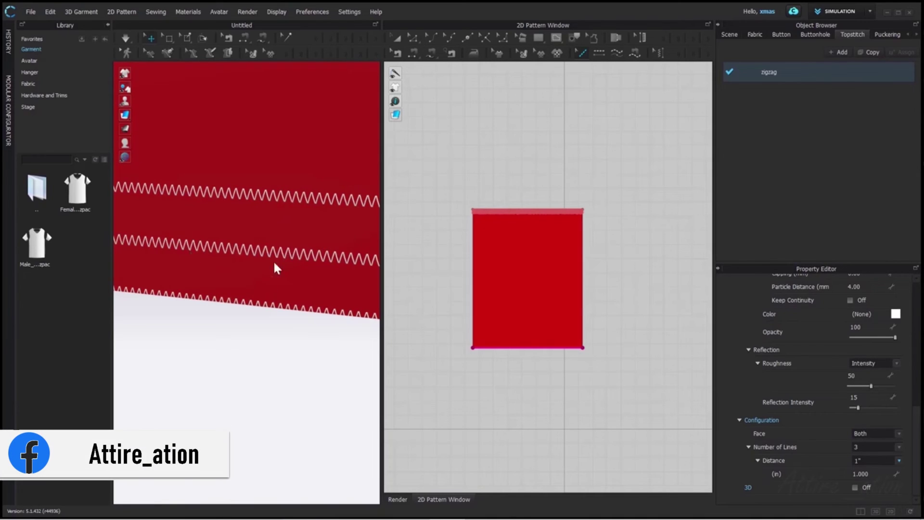
mouse_move(294, 349)
right_down()
mouse_move(202, 330)
mouse_move(275, 331)
right_up()
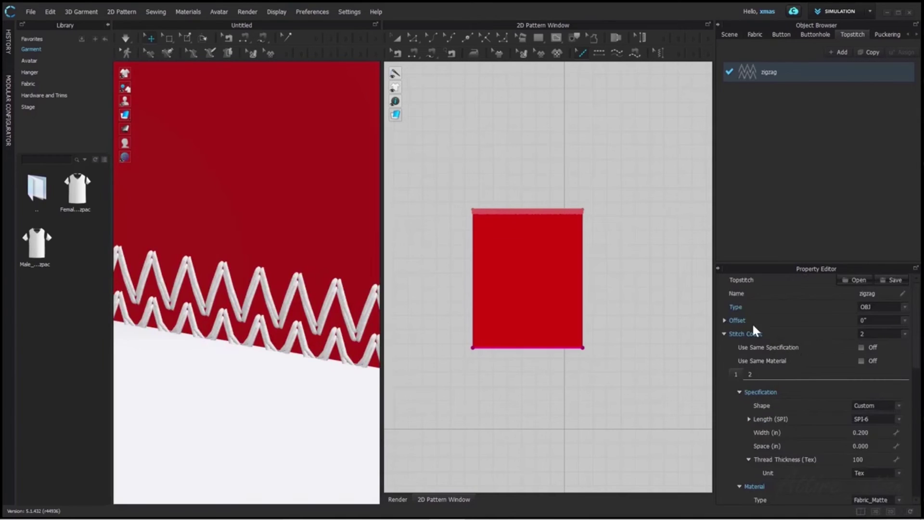
Step: Set stitch line 2's face to Back and view the panel's back side
click(753, 374)
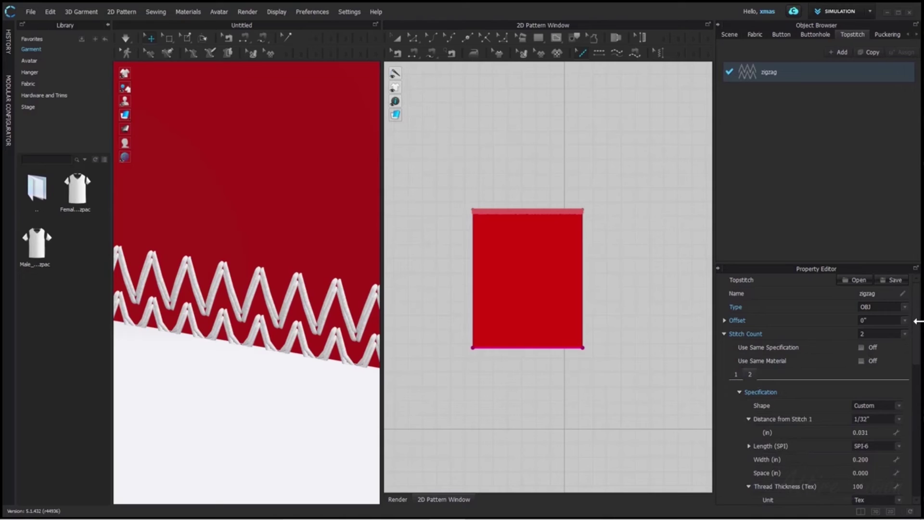
drag(917, 320, 915, 427)
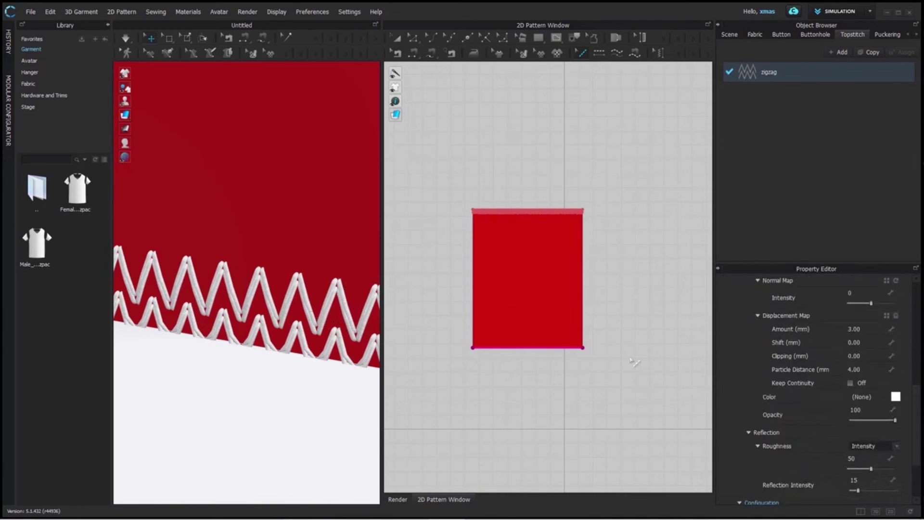
scroll(911, 427, down, 3)
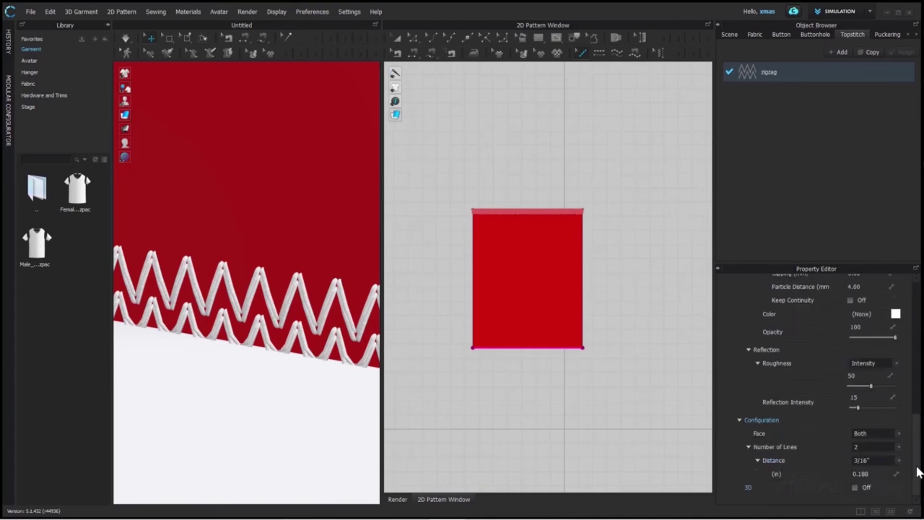
click(895, 433)
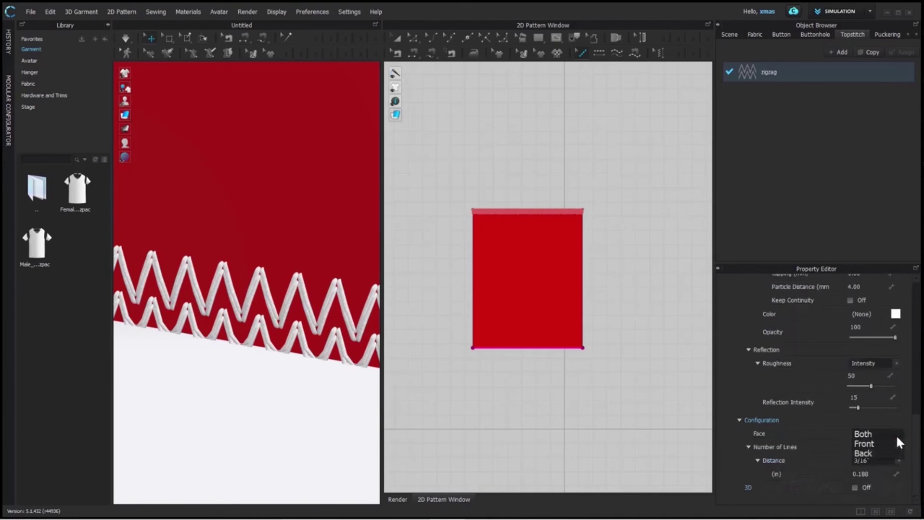
click(873, 453)
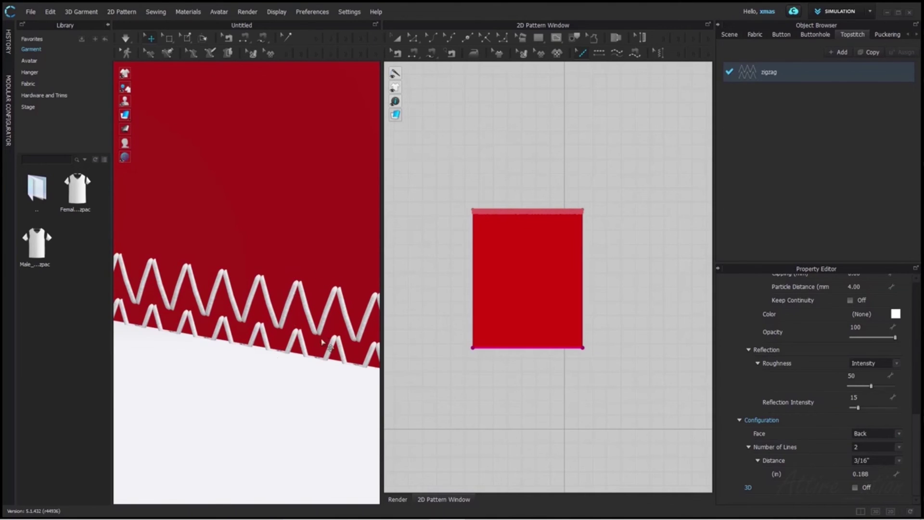
mouse_move(342, 363)
right_down()
mouse_move(297, 377)
mouse_move(262, 191)
mouse_move(275, 386)
right_up()
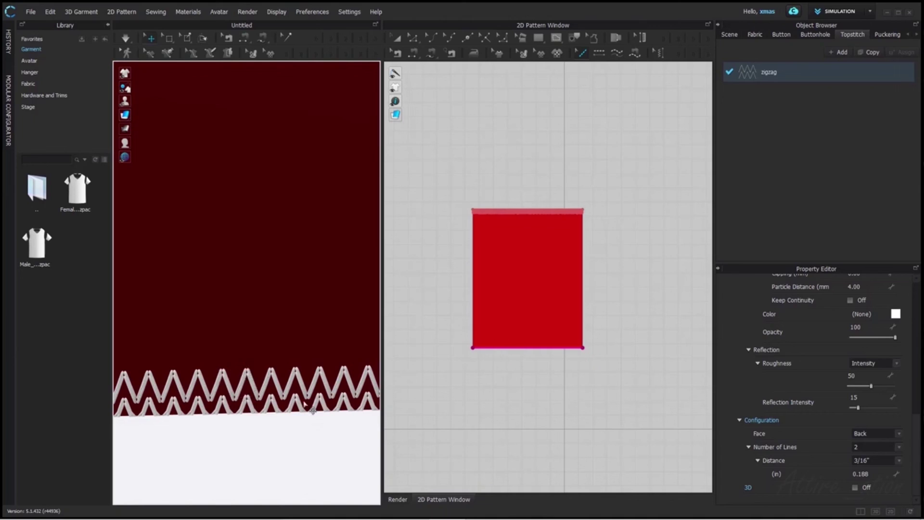
Step: Select the zigzag topstitch in Object Browser and tick Use Same Specification
right_click(207, 396)
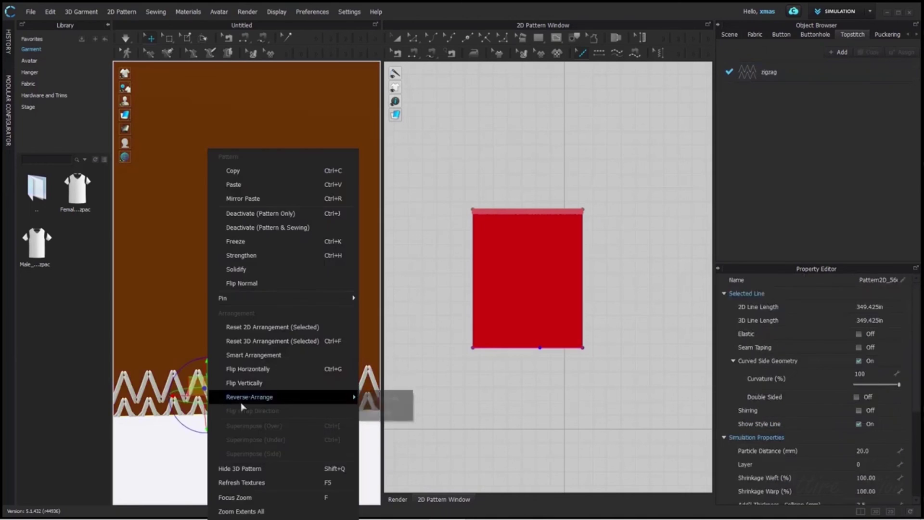
click(281, 427)
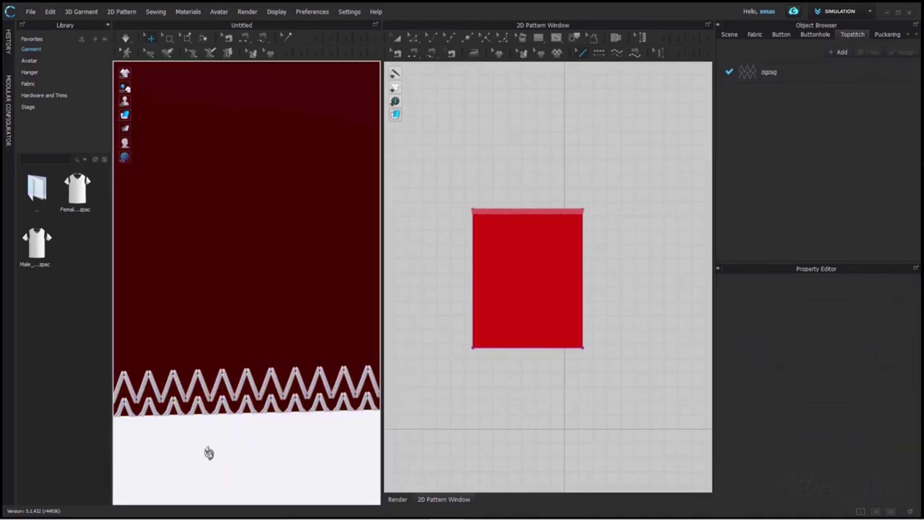
mouse_move(209, 448)
right_down()
mouse_move(348, 451)
mouse_move(369, 426)
right_up()
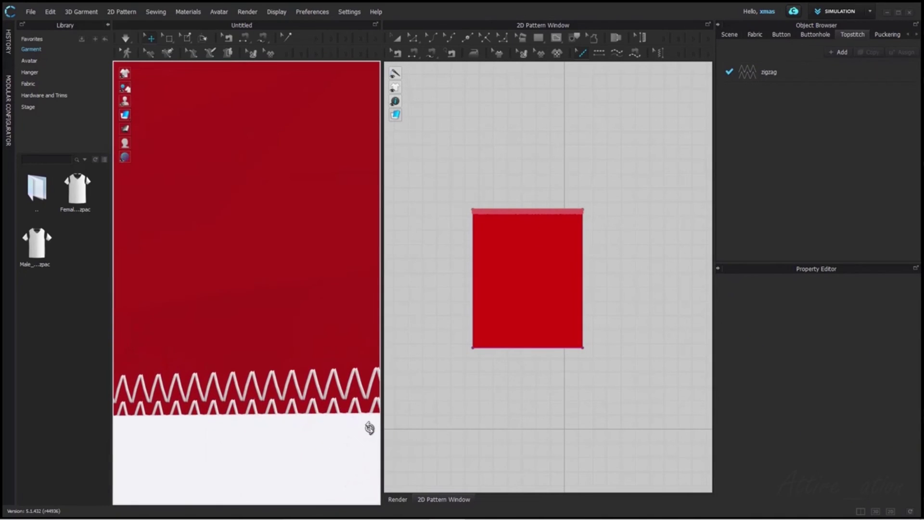
click(829, 70)
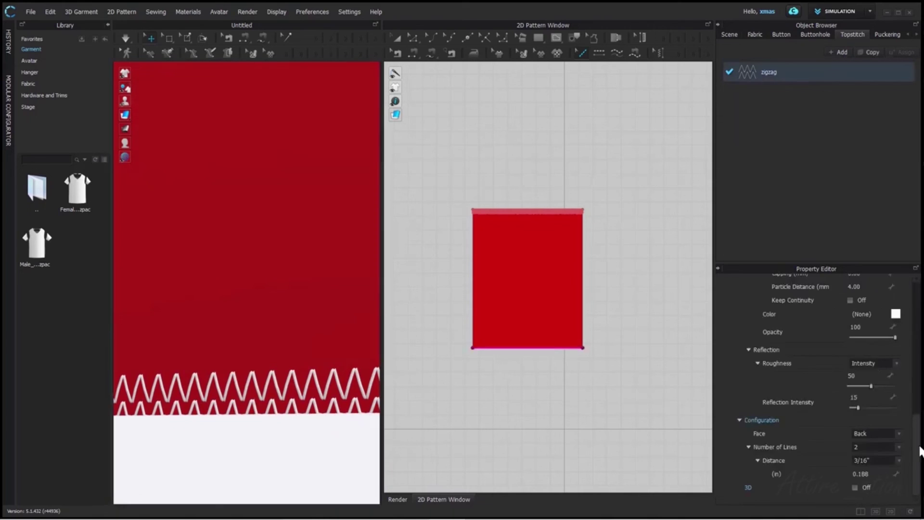
scroll(778, 361, up, 10)
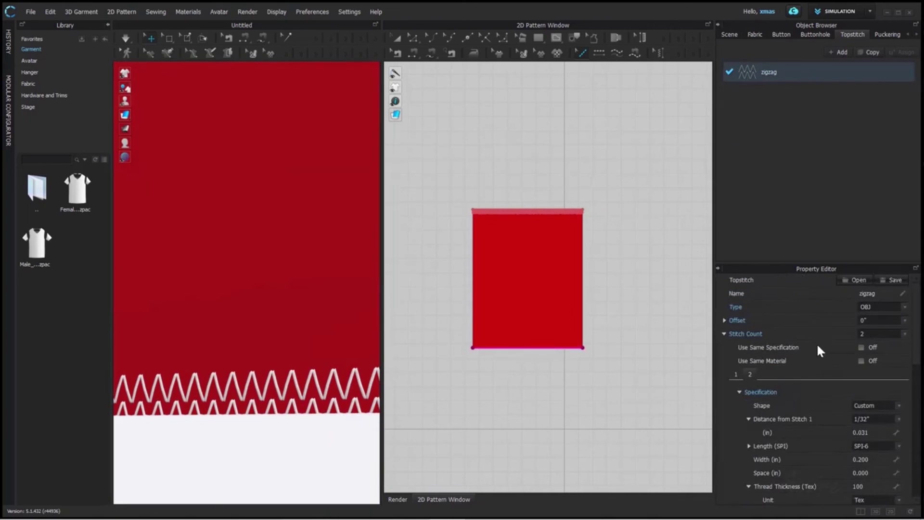
click(861, 345)
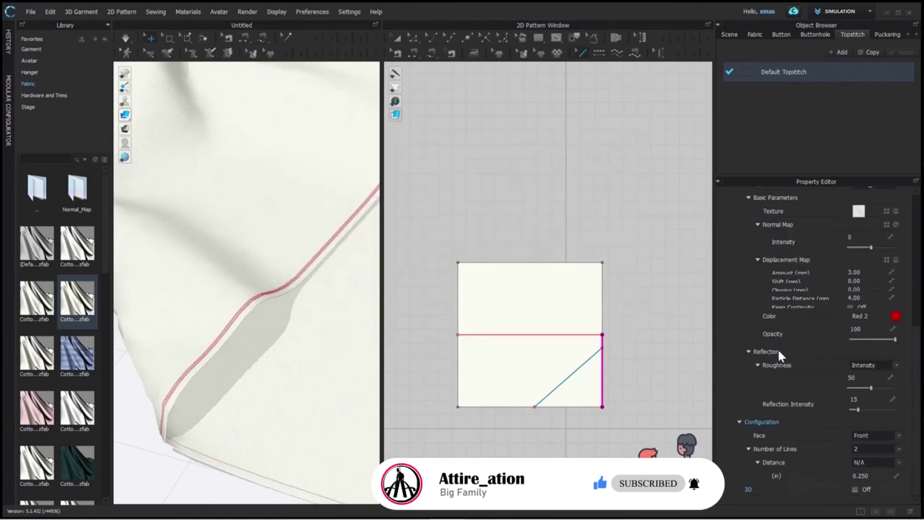
scroll(866, 484, up, 10)
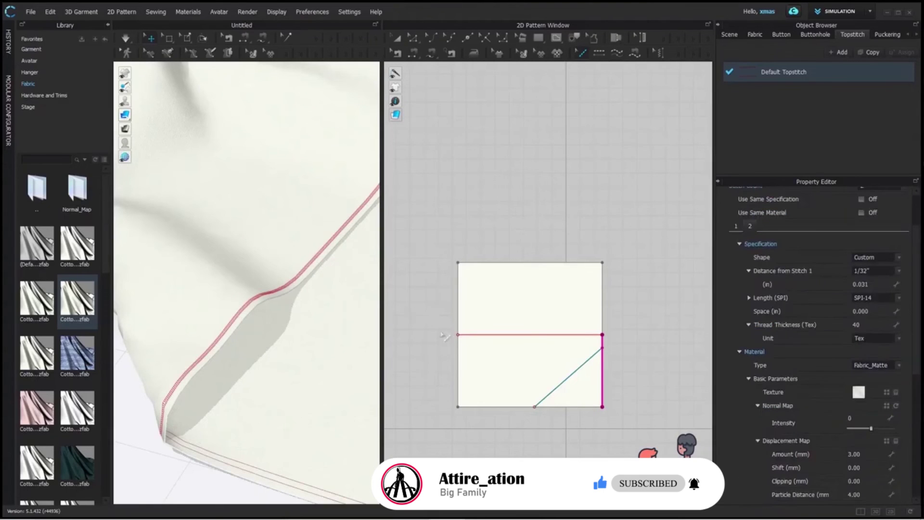
Step: Select the red topstitch on the panel's left edge to show its extend and corner settings
click(604, 287)
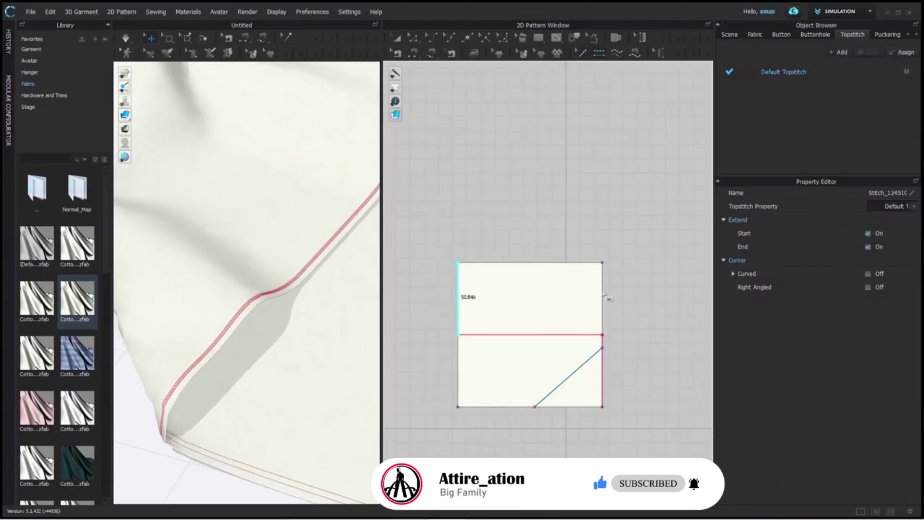